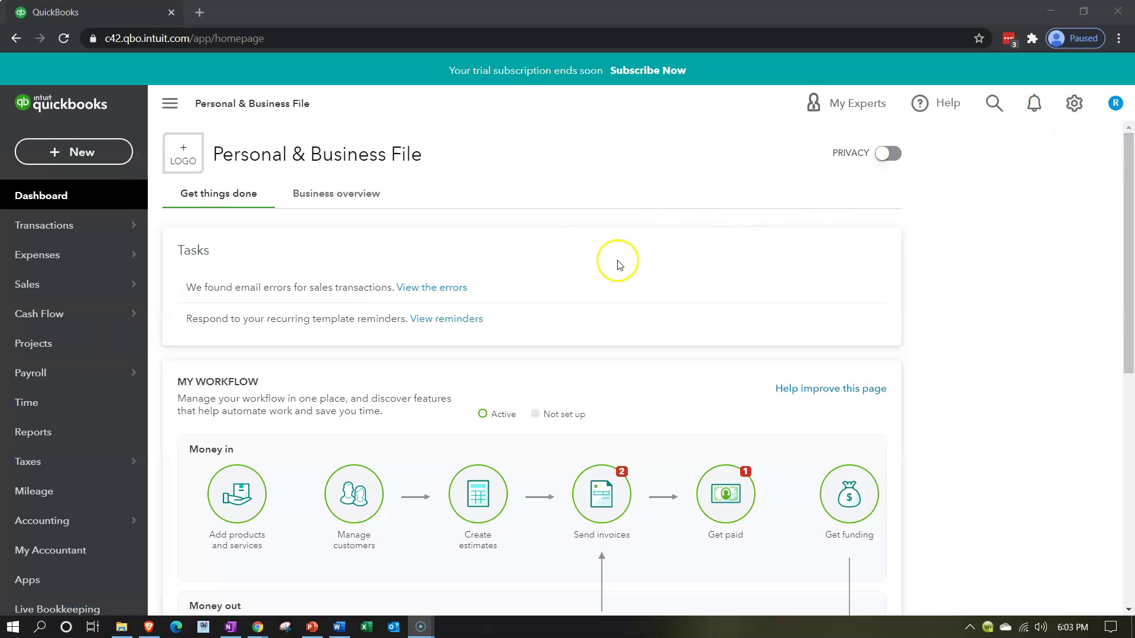
Review the Reminders List from the dashboard tasks and open the Recurring Transactions list.
click(466, 321)
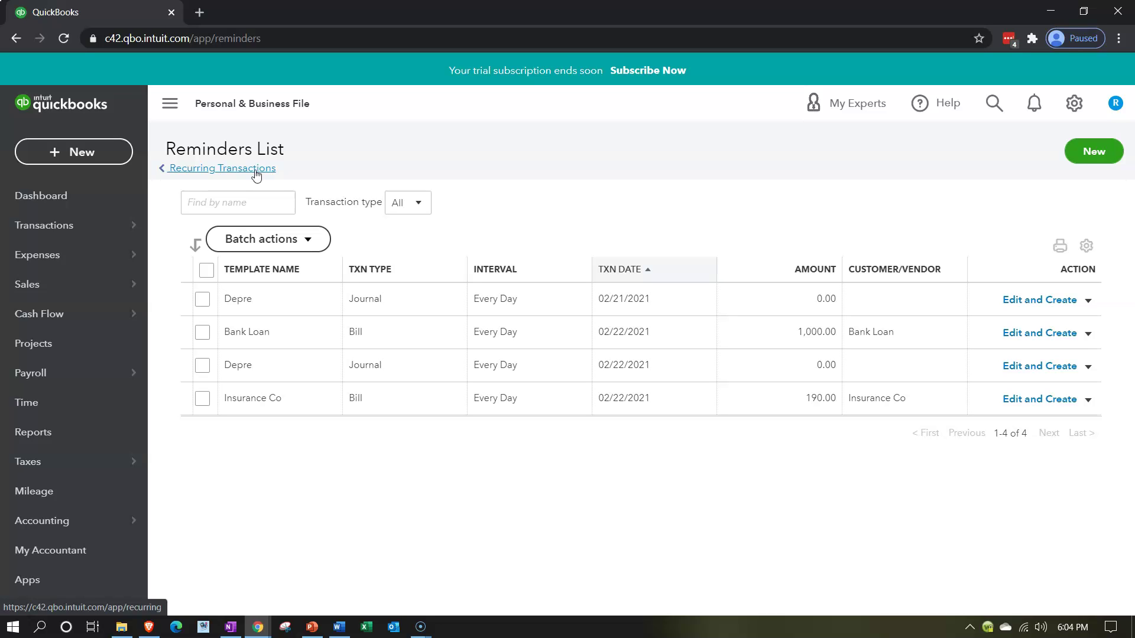
click(1076, 105)
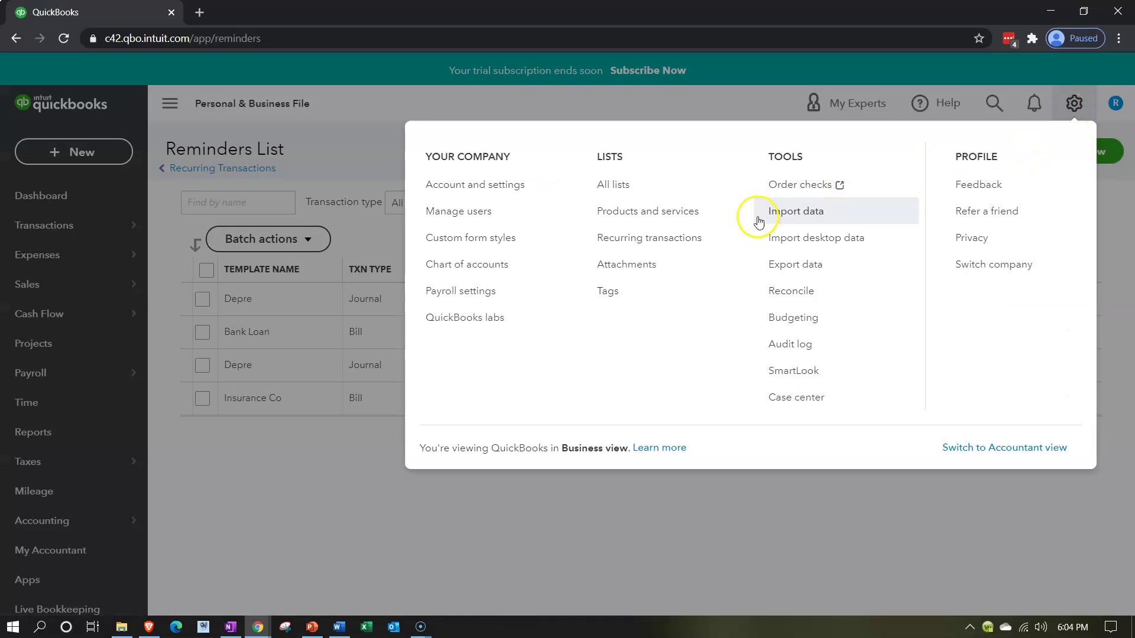
click(682, 244)
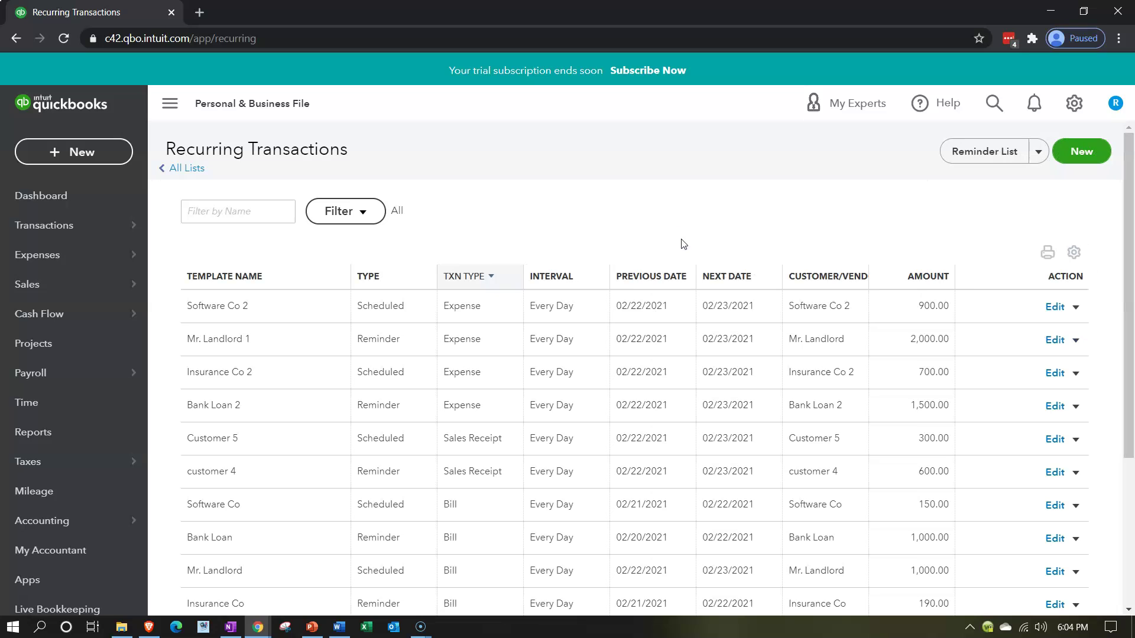
click(954, 157)
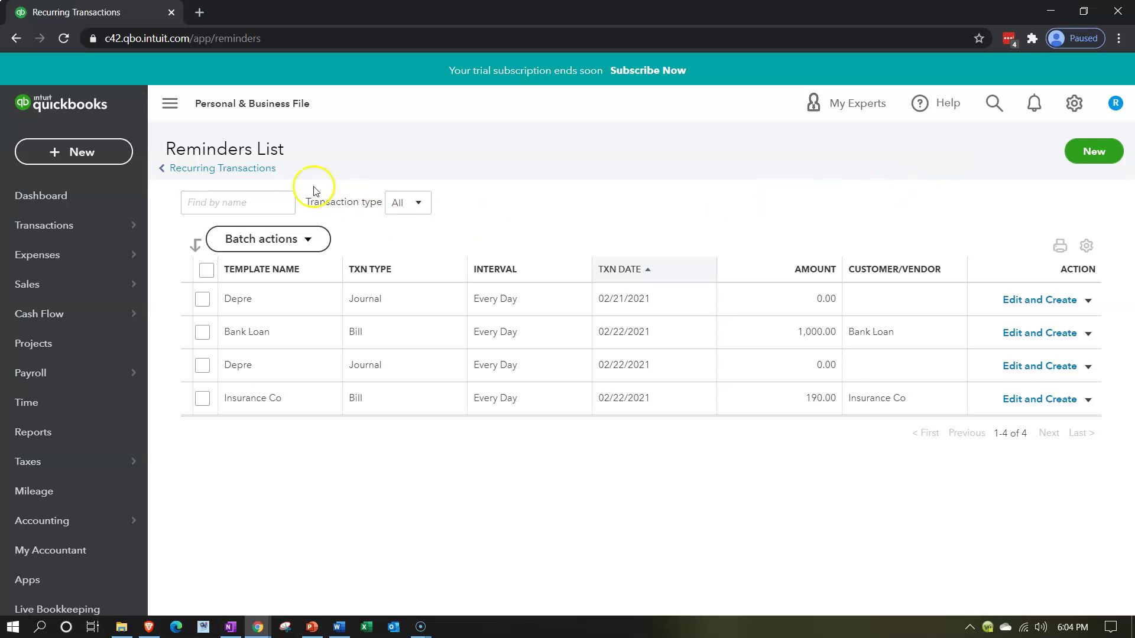
click(253, 176)
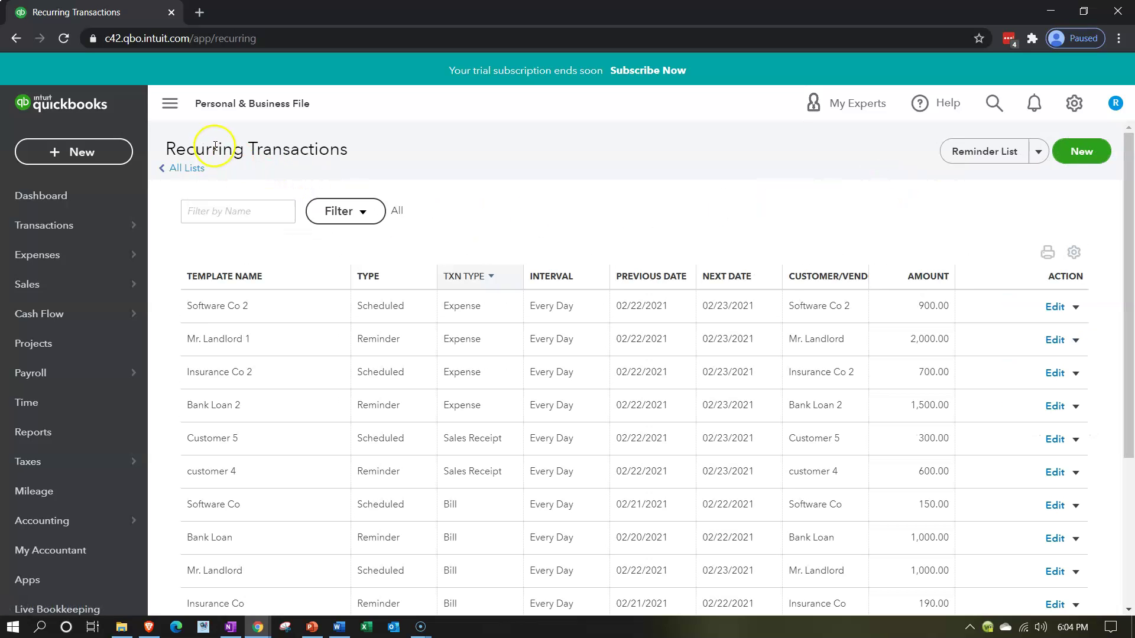
Hide the navigation pane and reverse the transaction-type sort order of the recurring transactions.
click(169, 108)
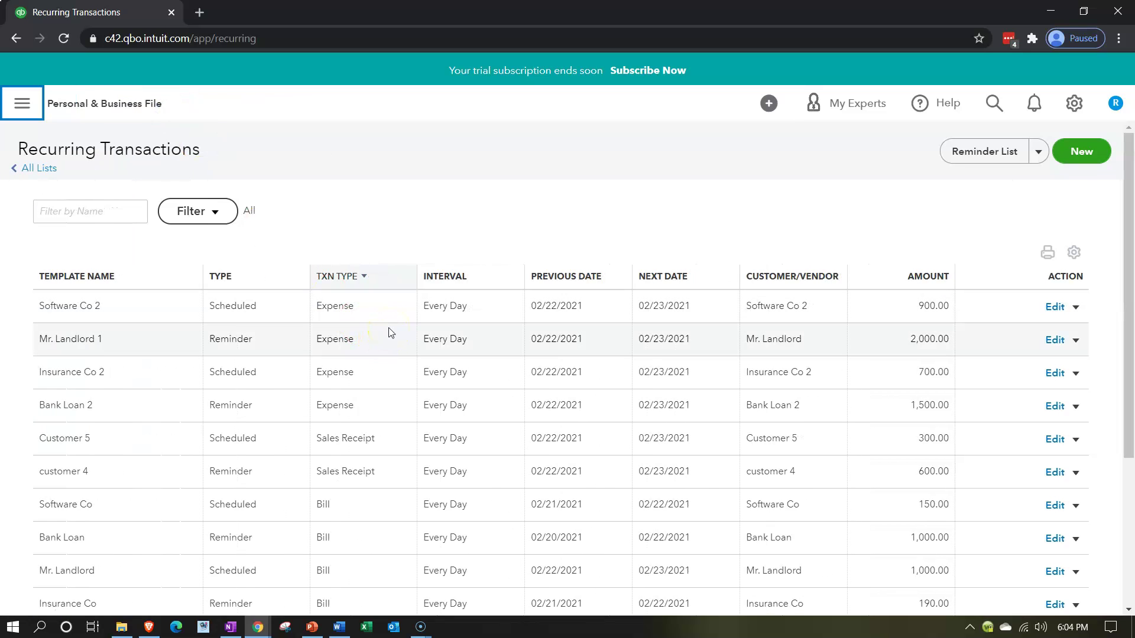
scroll(389, 328, down, 1)
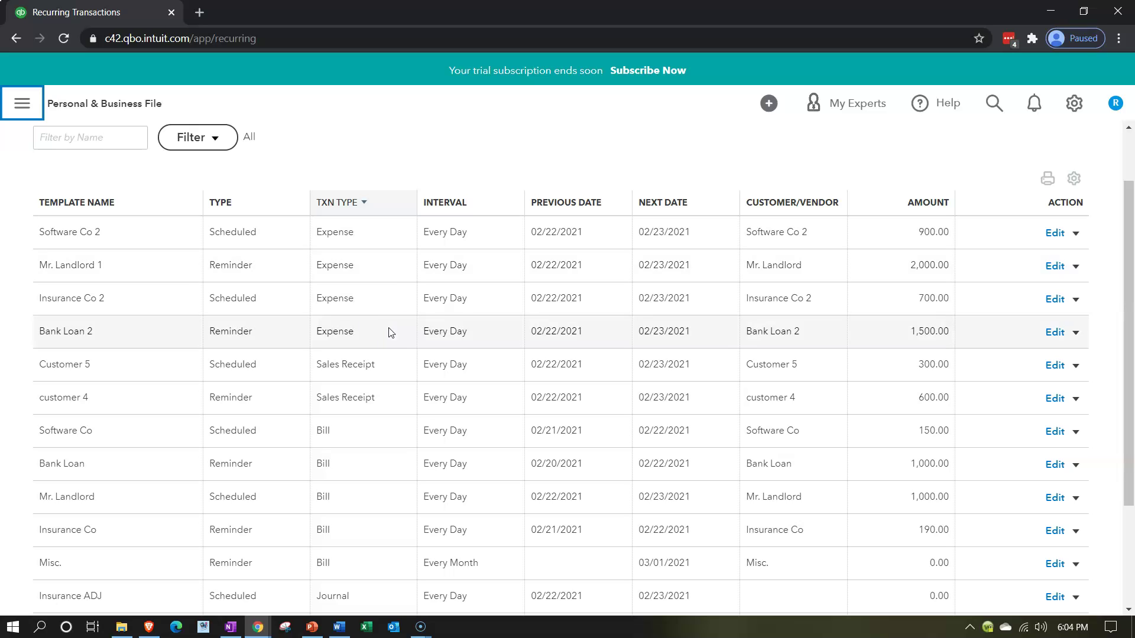
click(358, 204)
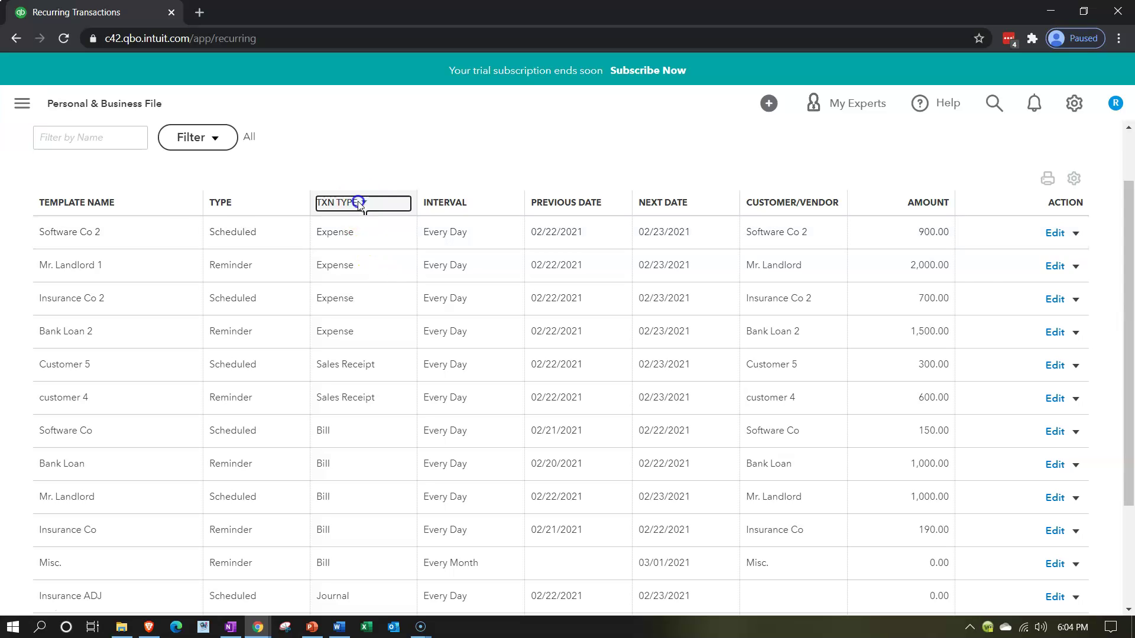
click(348, 280)
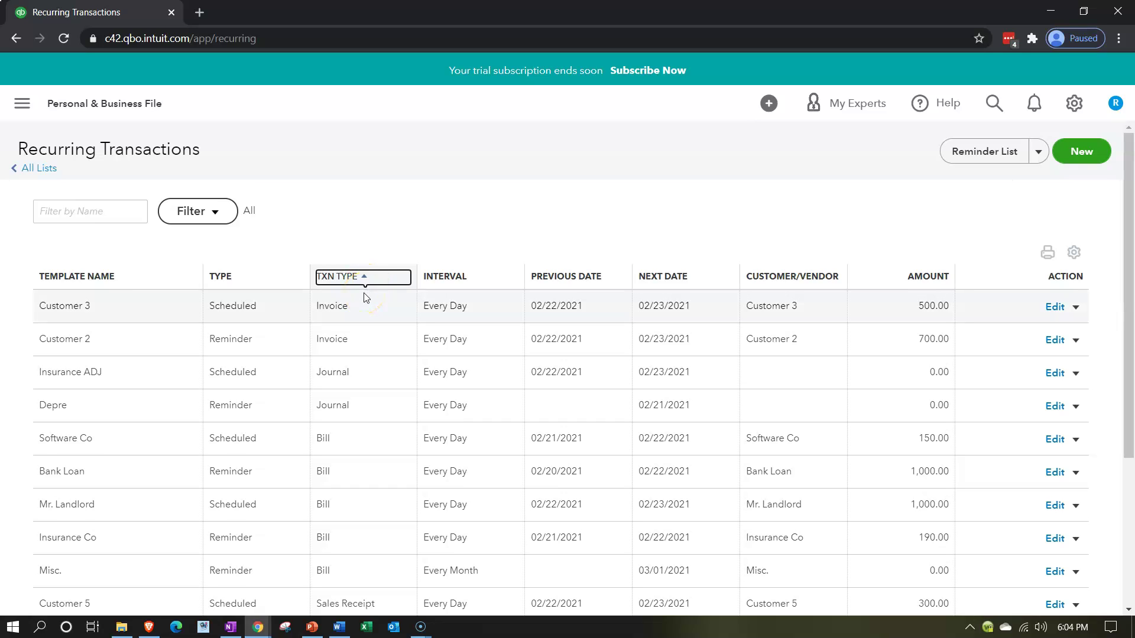
scroll(366, 297, down, 4)
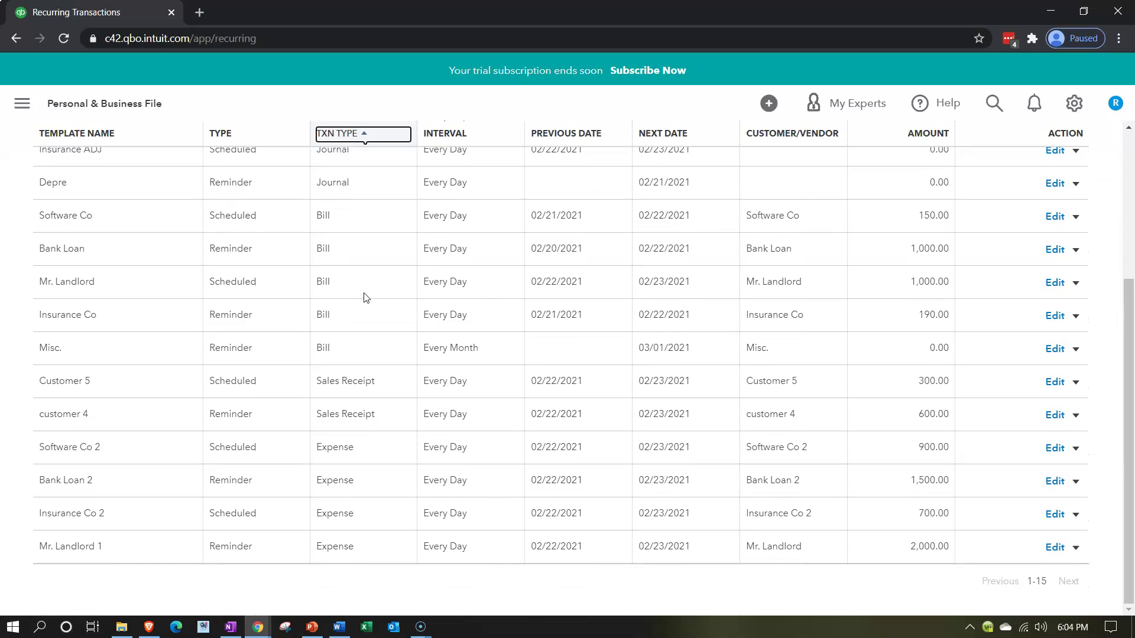
scroll(366, 298, up, 4)
click(366, 314)
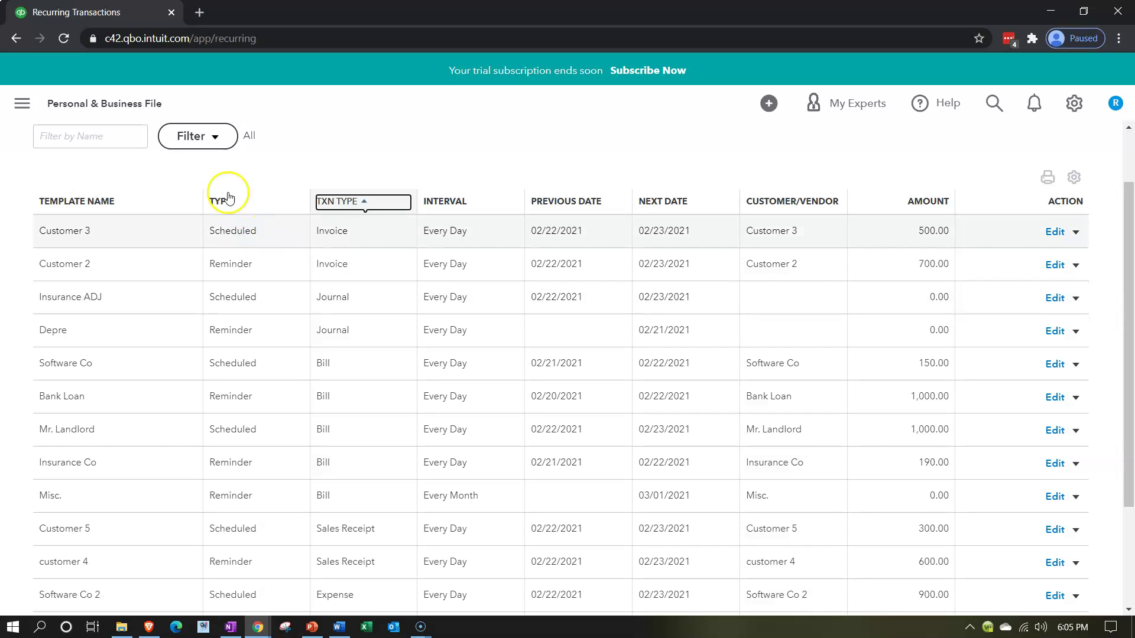
Filter the recurring transactions to the Journal Entry transaction type.
click(217, 139)
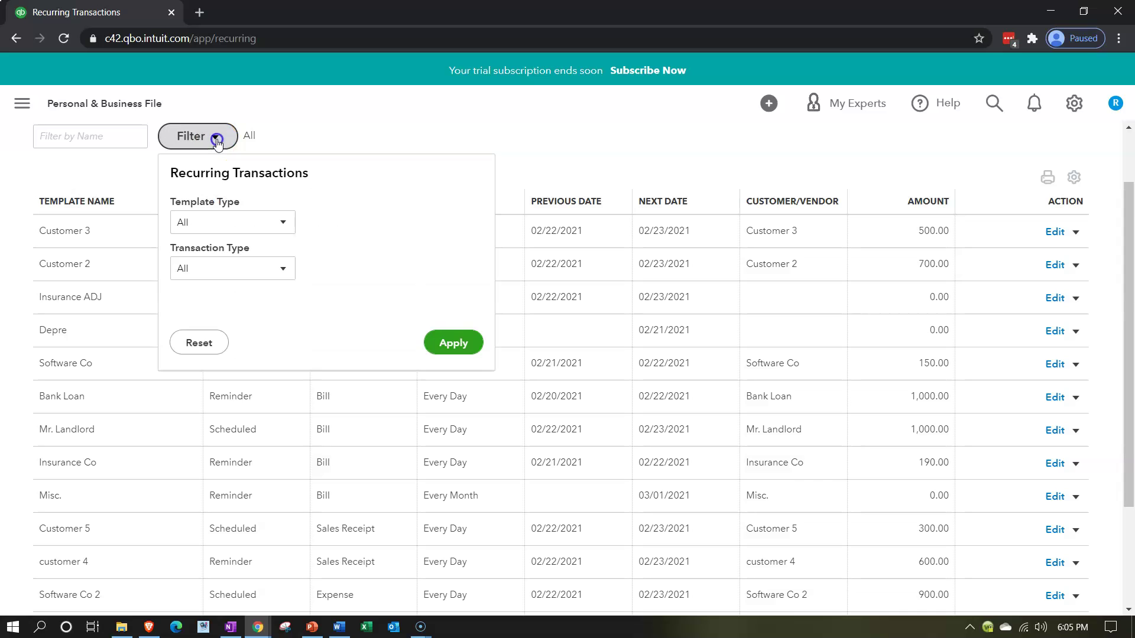
click(277, 264)
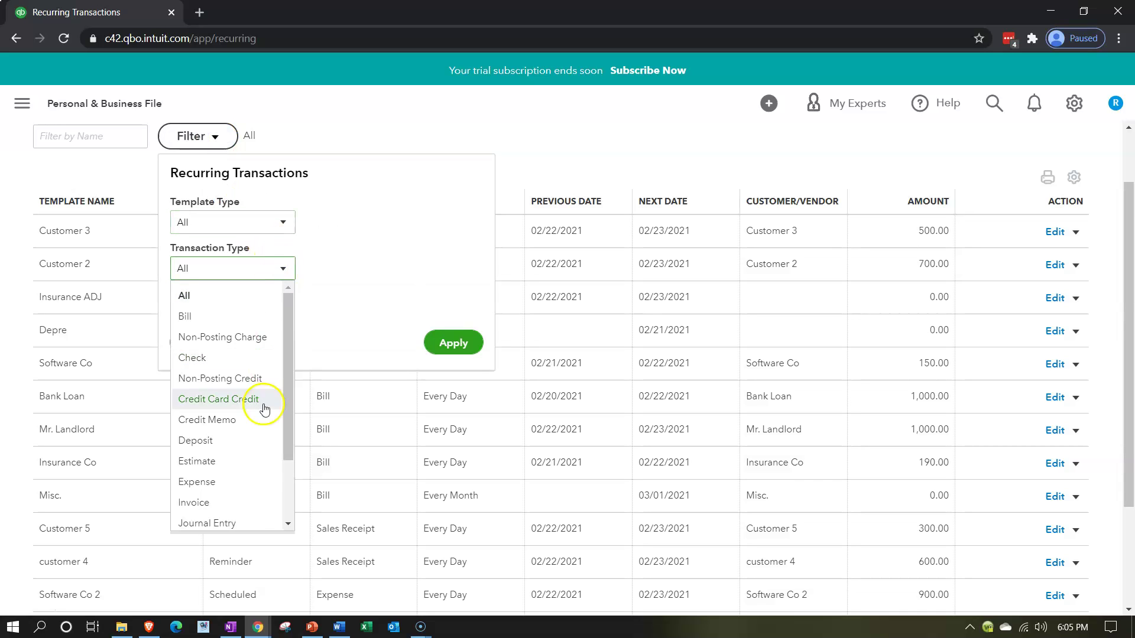
scroll(255, 437, down, 1)
click(234, 457)
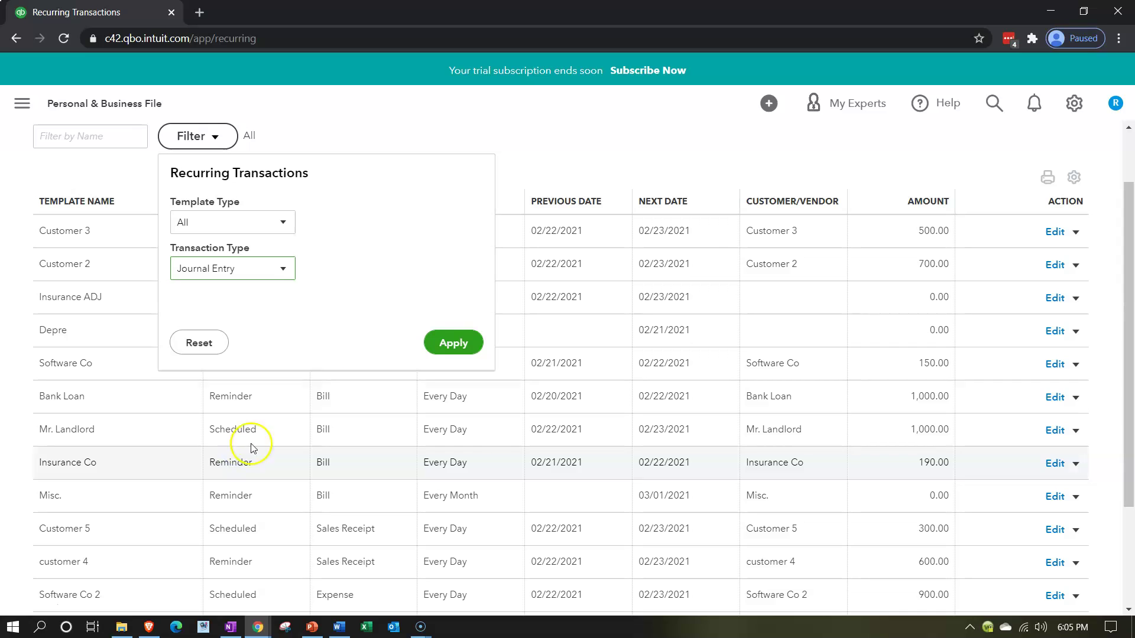
click(432, 347)
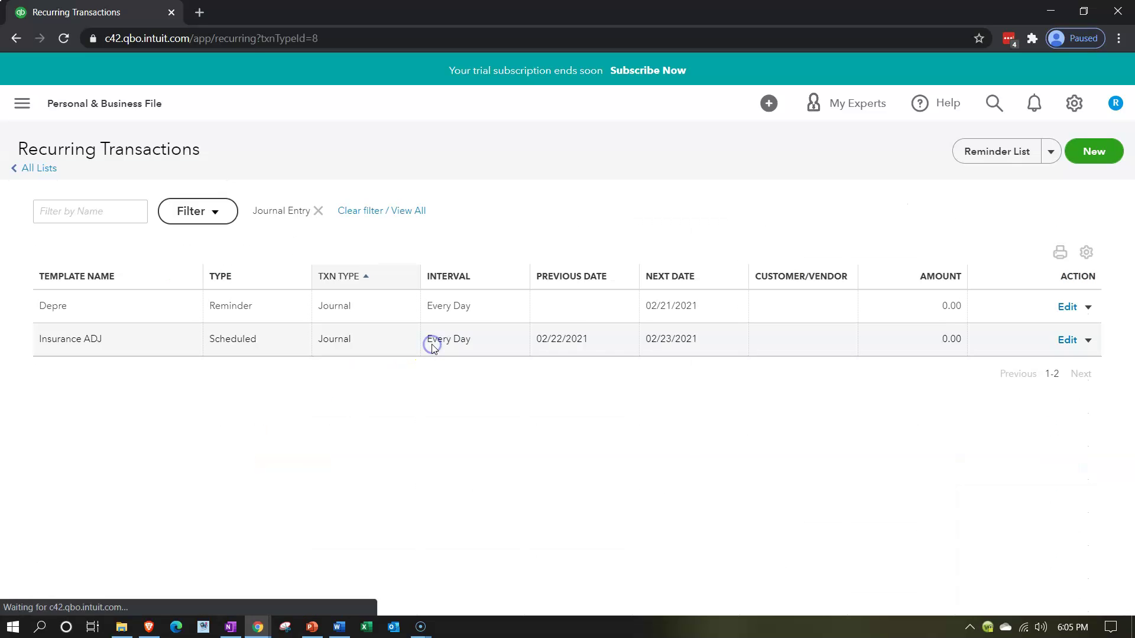
click(320, 442)
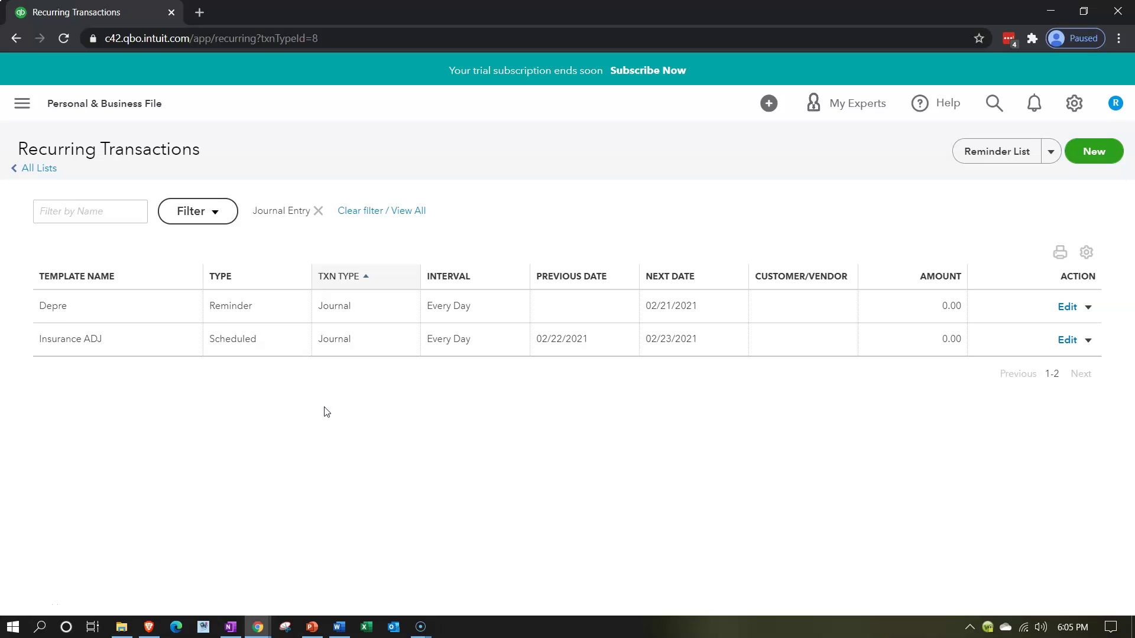
Duplicate the Recurring Transactions browser tab twice.
click(129, 11)
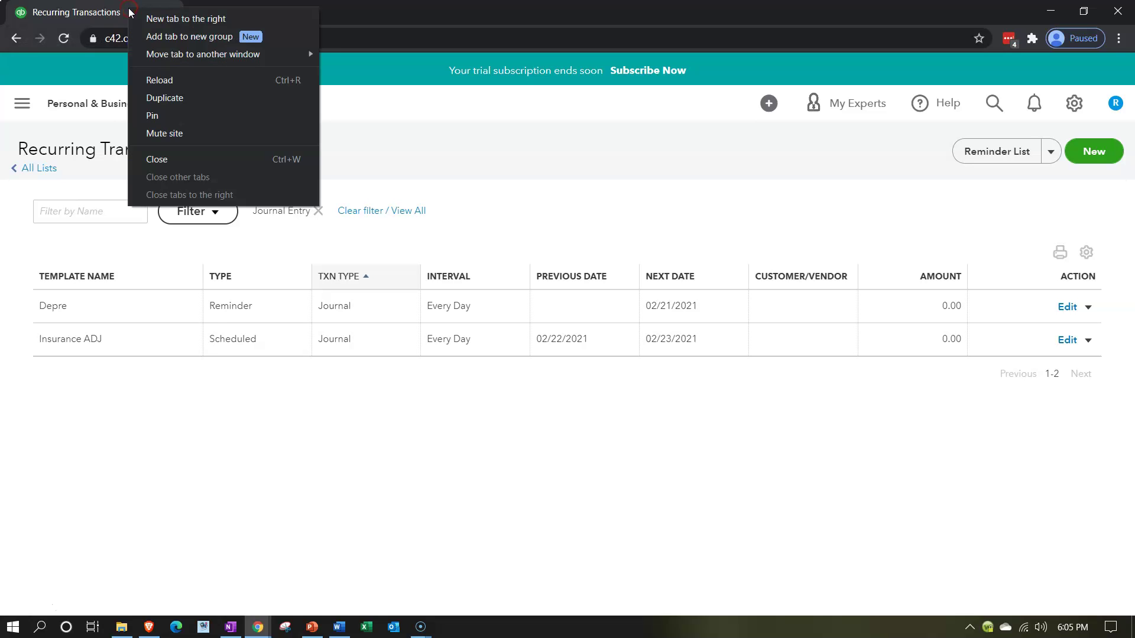
click(164, 93)
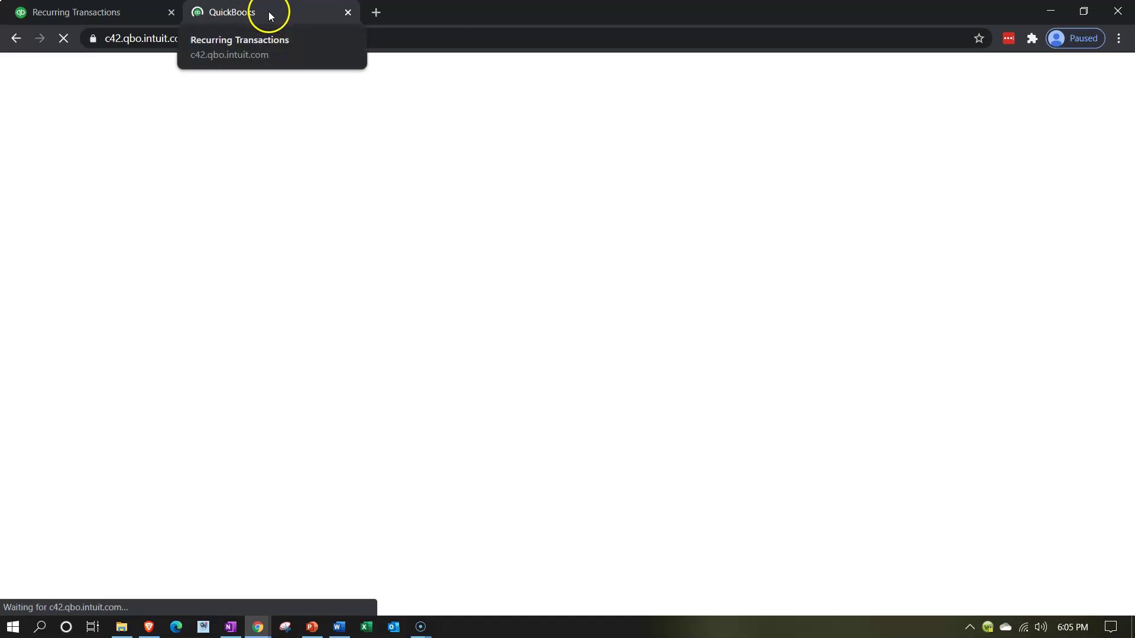
right_click(269, 16)
click(301, 101)
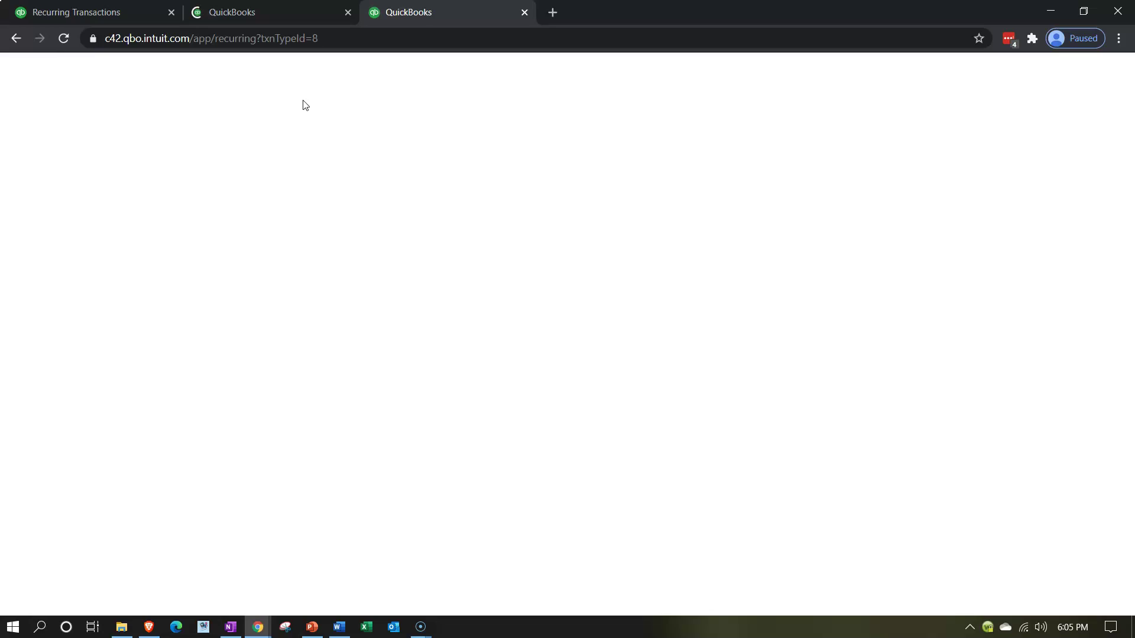
Open the Profit and Loss report in the third browser tab, with the navigation pane hidden and the page zoomed to 125%.
click(32, 434)
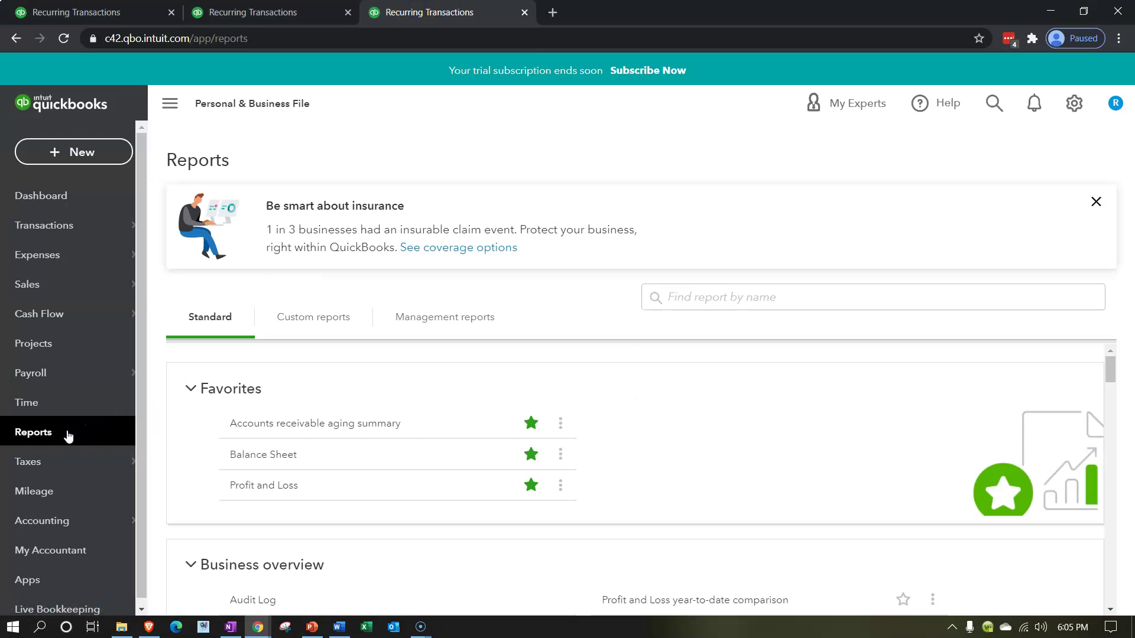
click(251, 487)
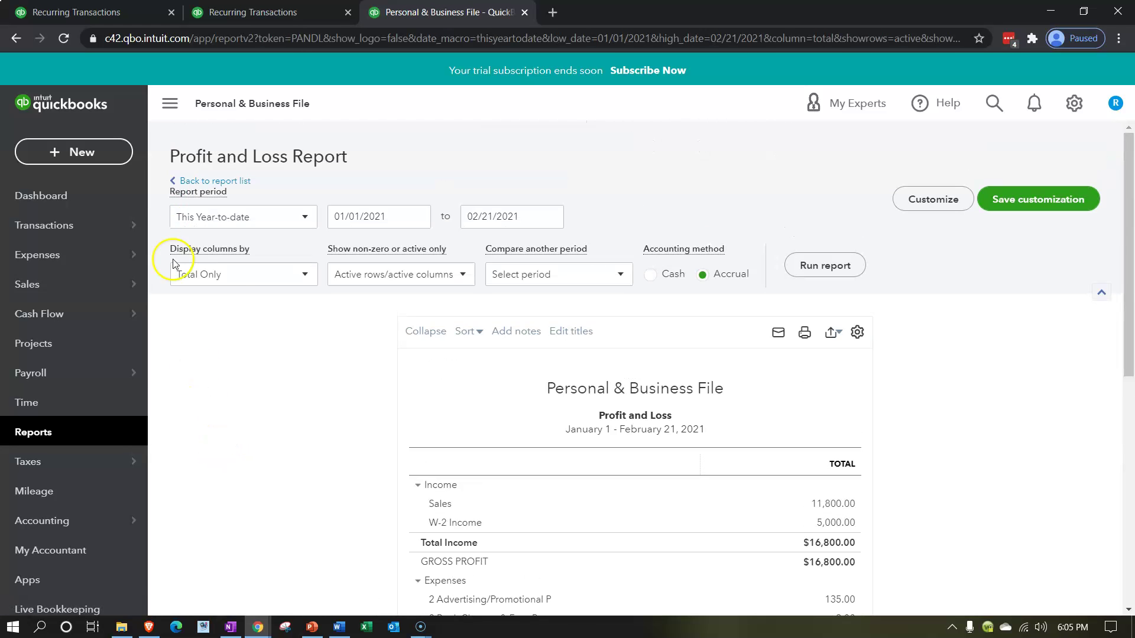
click(170, 104)
key(ctrl+plus)
key(ctrl+plus)
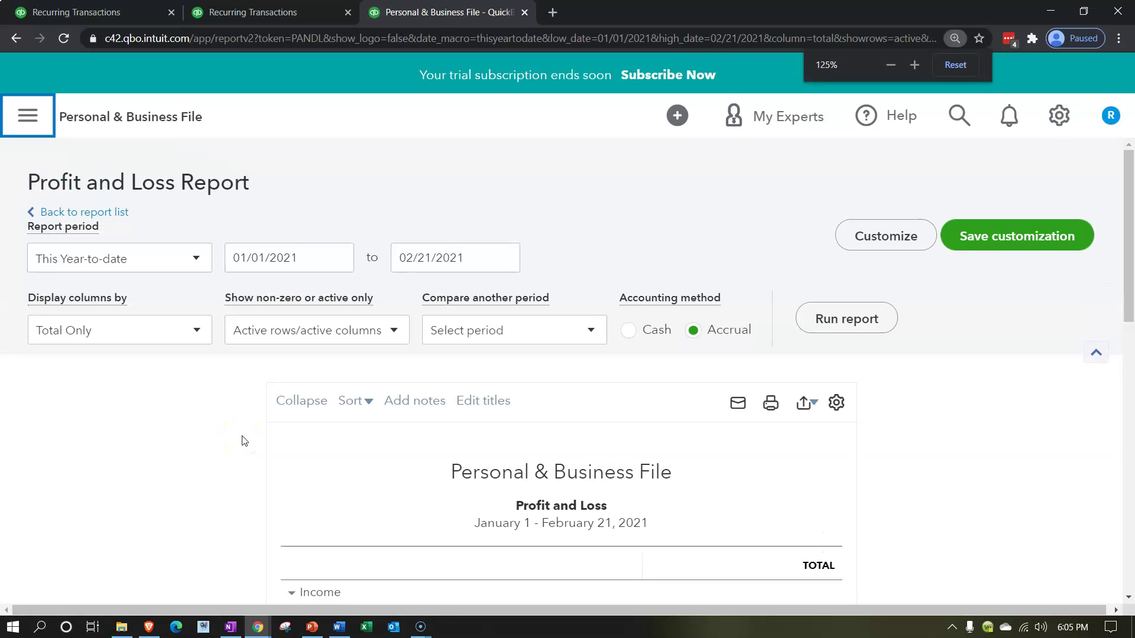
Open the Balance Sheet report in the second browser tab, hide the navigation pane and examine the Prepaid Insurance and fixed asset accounts.
click(255, 13)
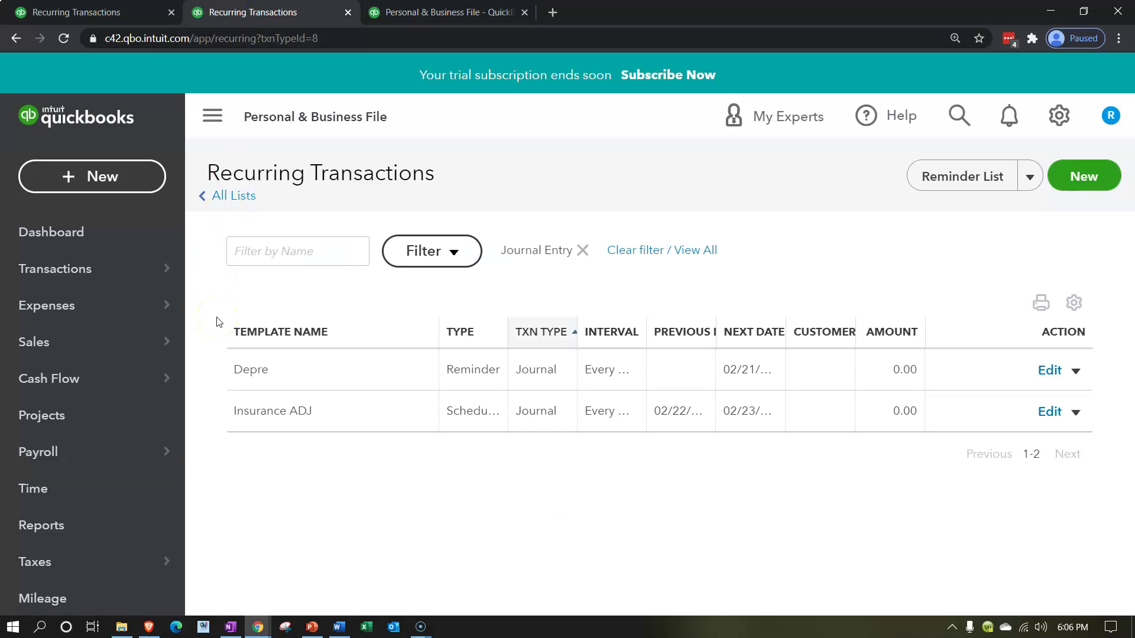
click(103, 520)
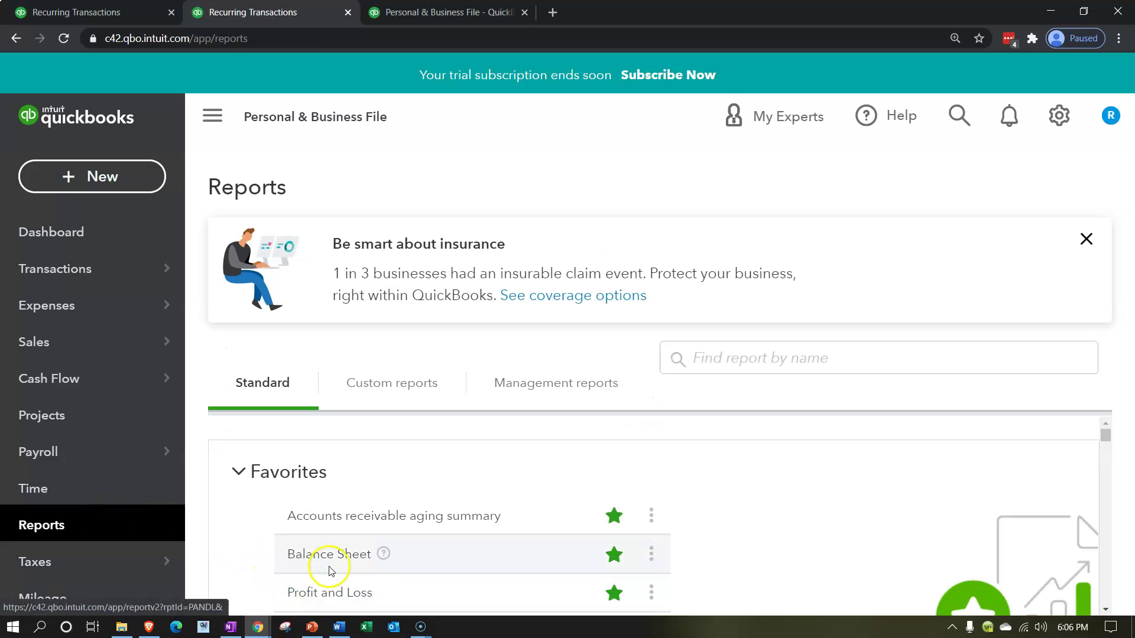
click(331, 565)
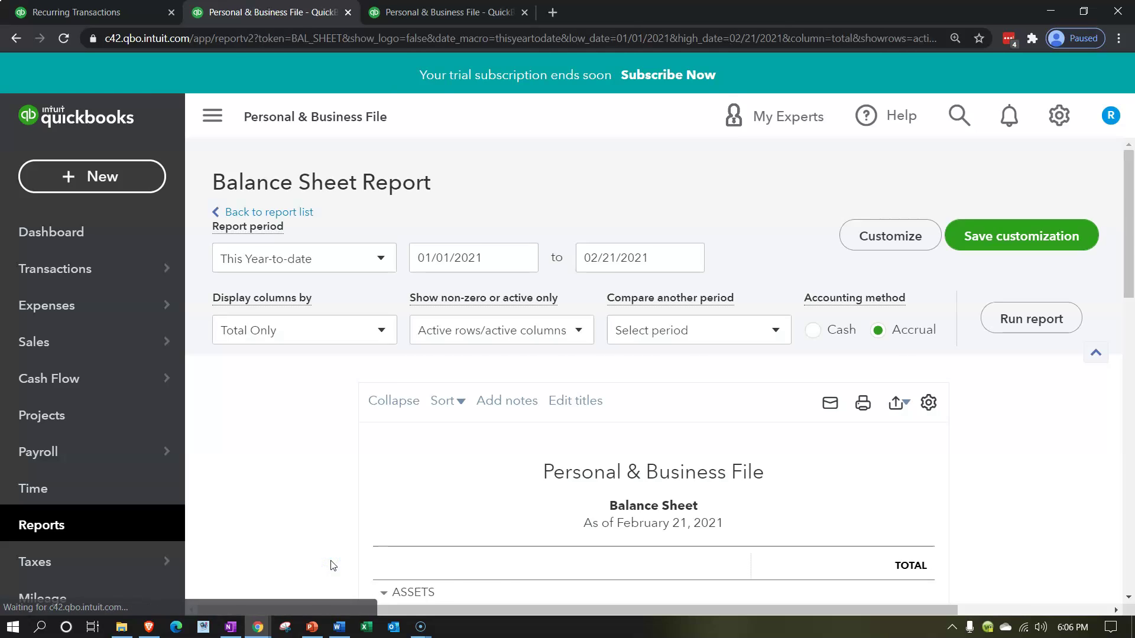
scroll(257, 295, down, 4)
click(217, 117)
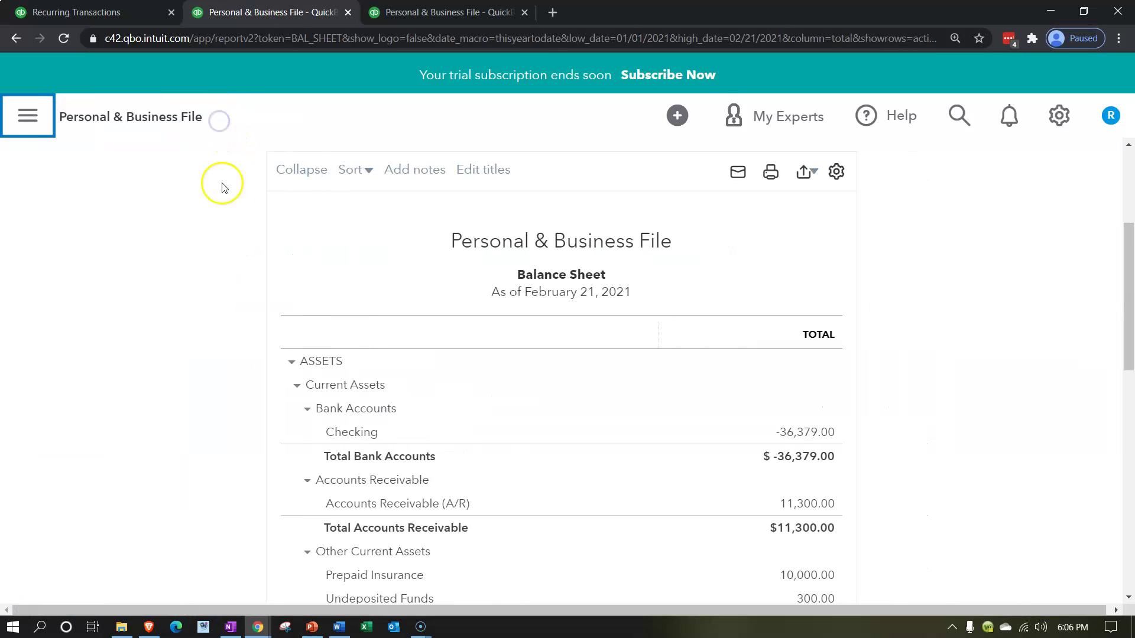
scroll(246, 523, down, 3)
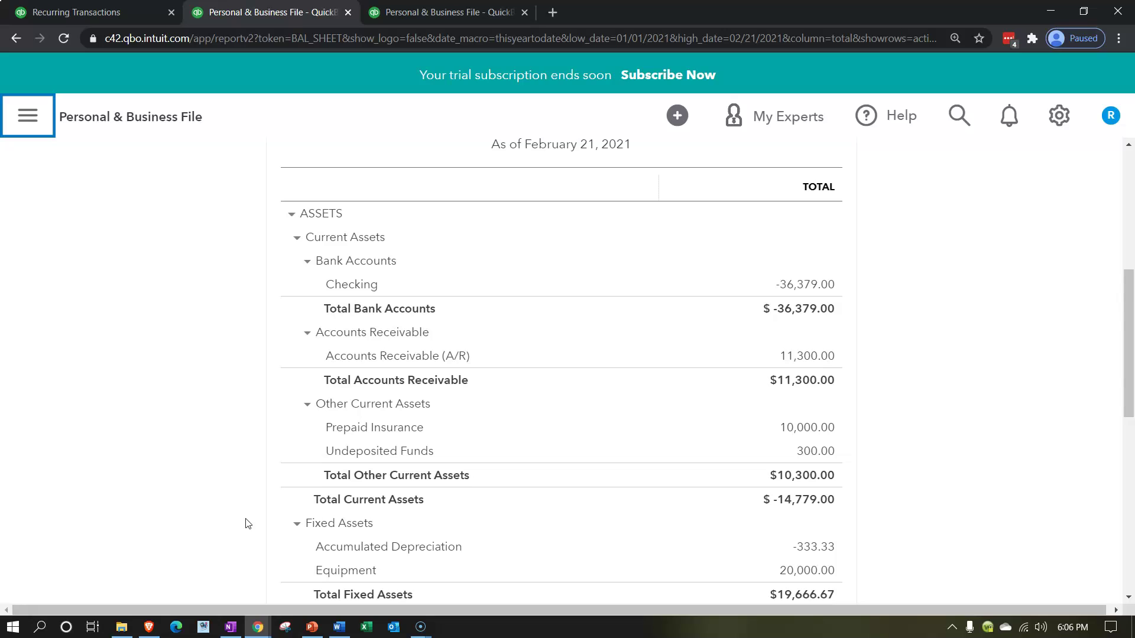
scroll(248, 524, down, 2)
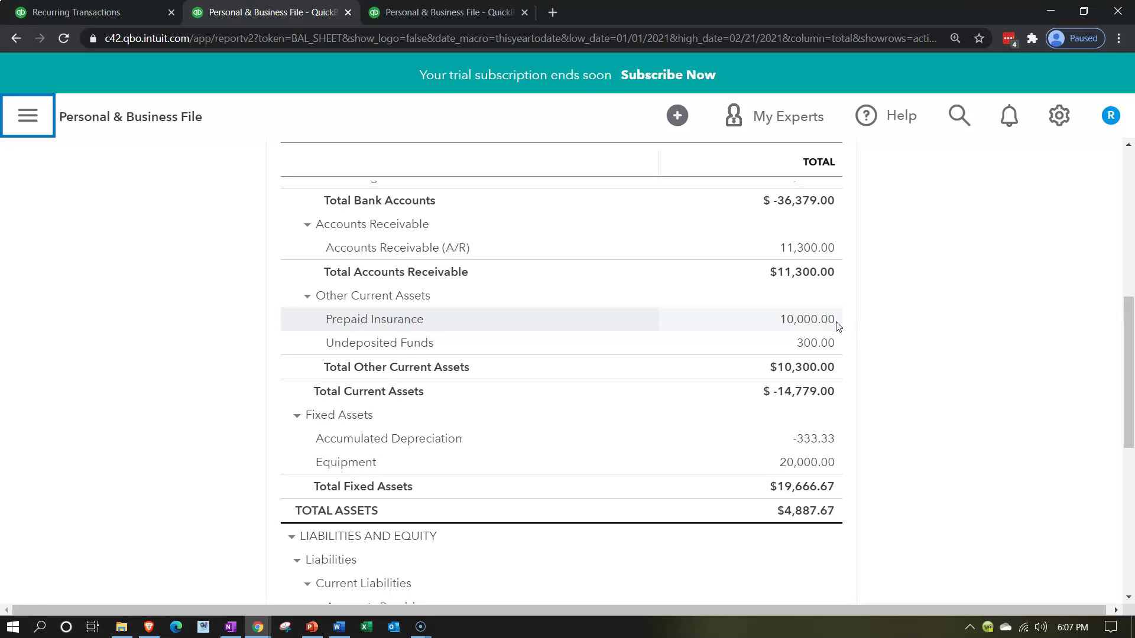
click(569, 323)
click(307, 295)
click(306, 296)
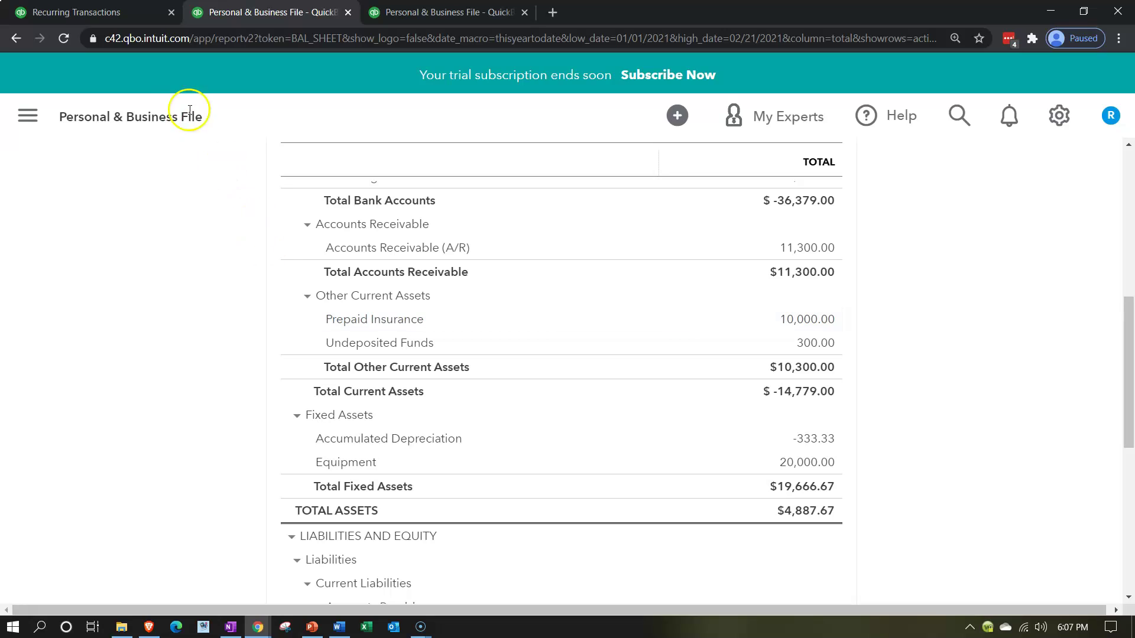
In the first browser tab, view the Reminders List filtered to Journal Entry and return to the Recurring Transactions list.
click(122, 15)
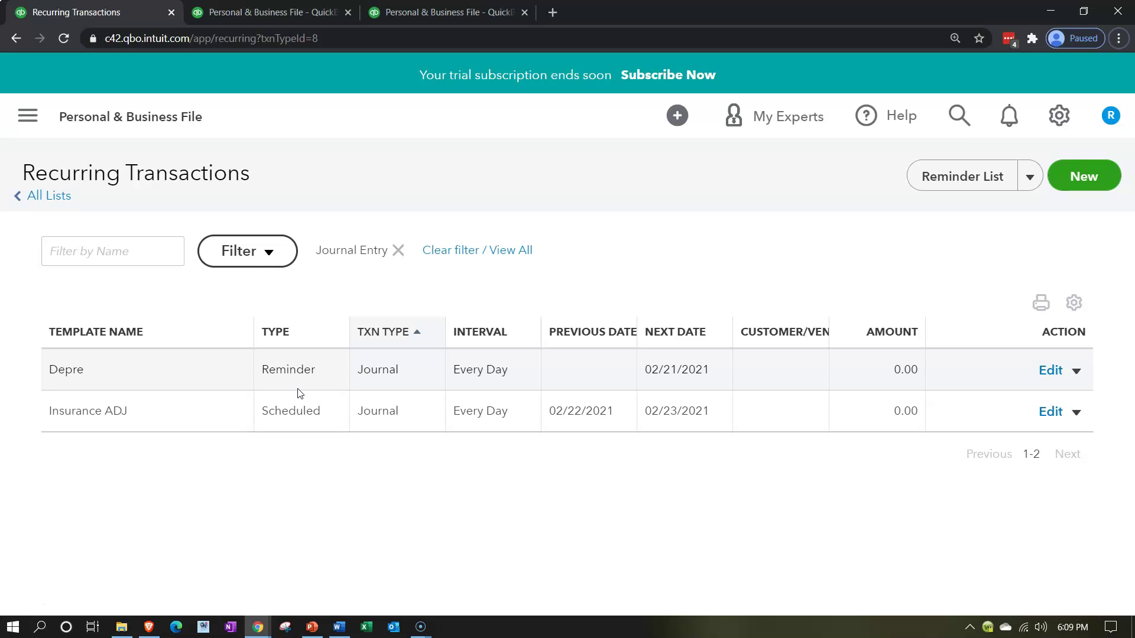
click(299, 408)
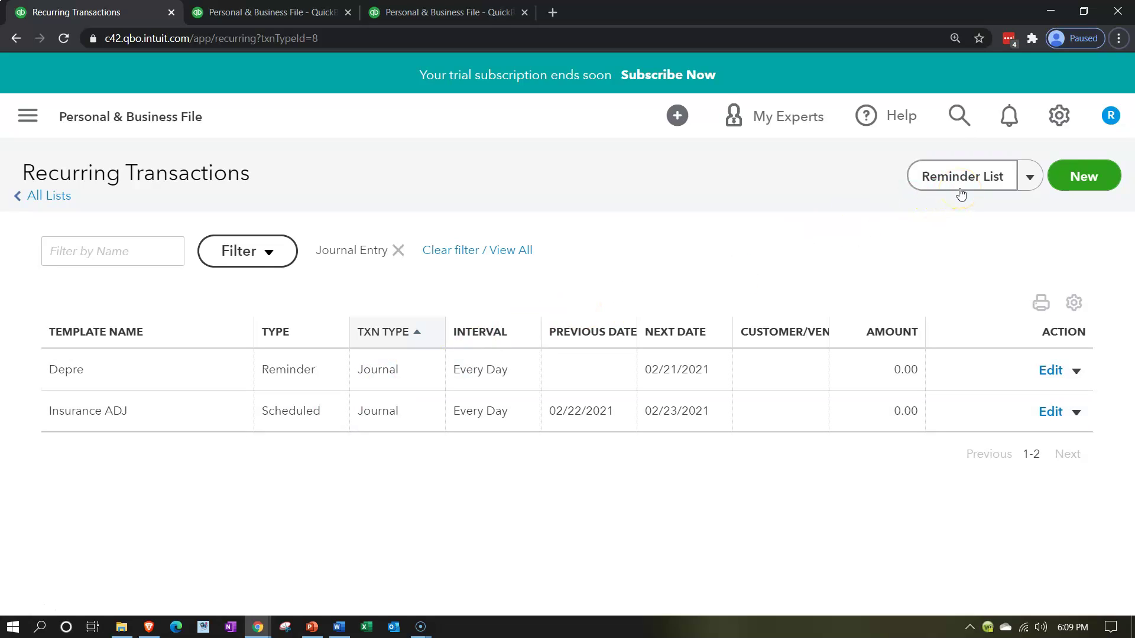
click(960, 193)
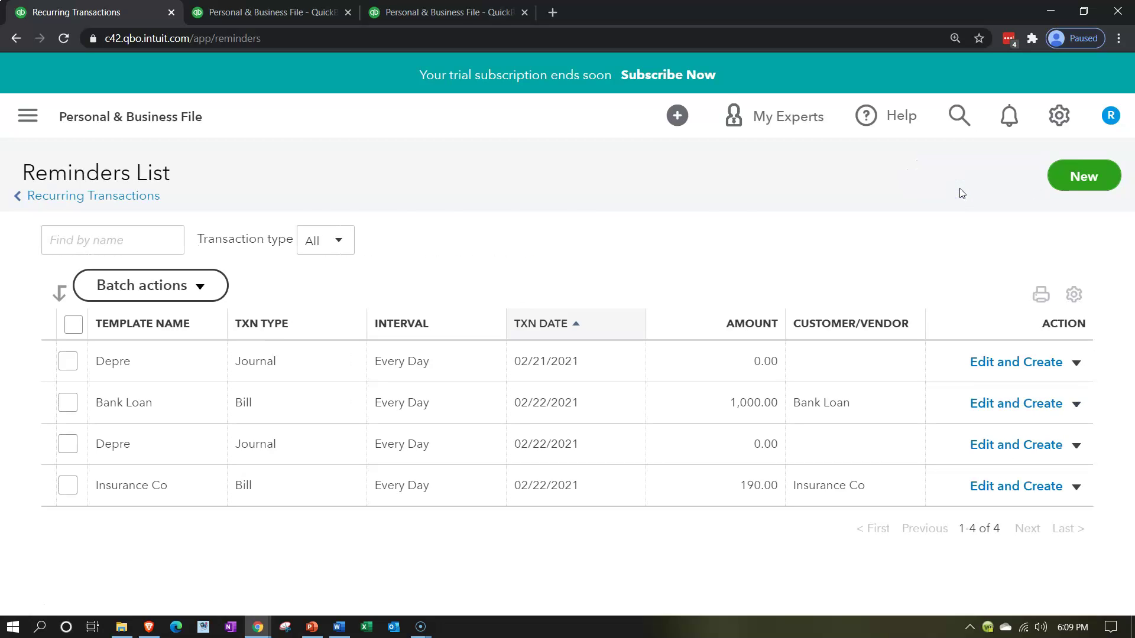
click(331, 240)
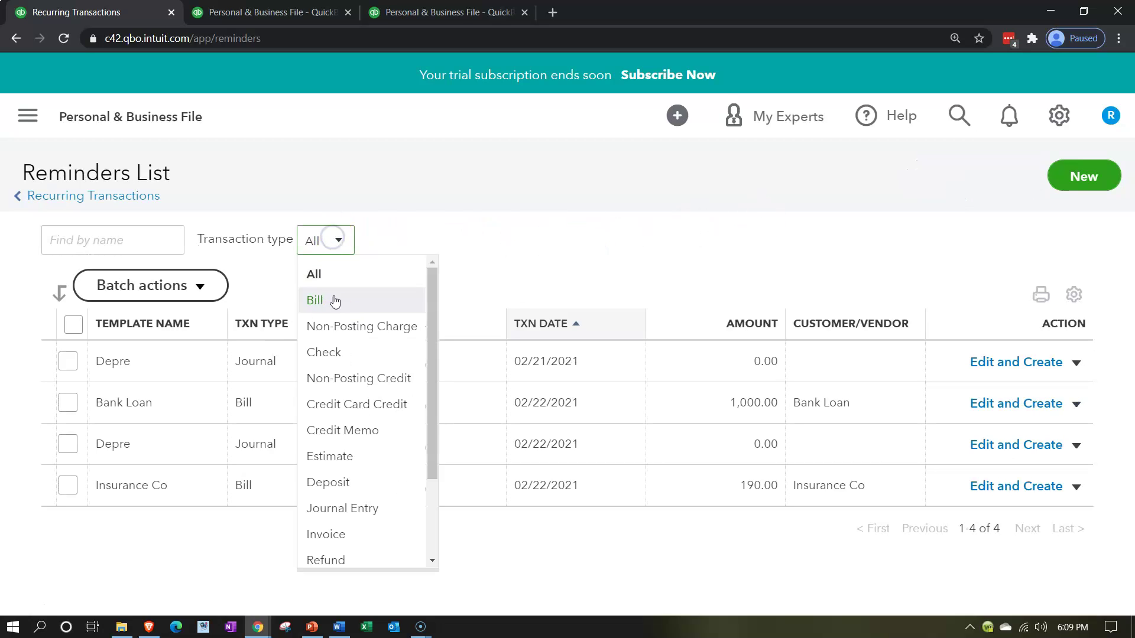
click(353, 517)
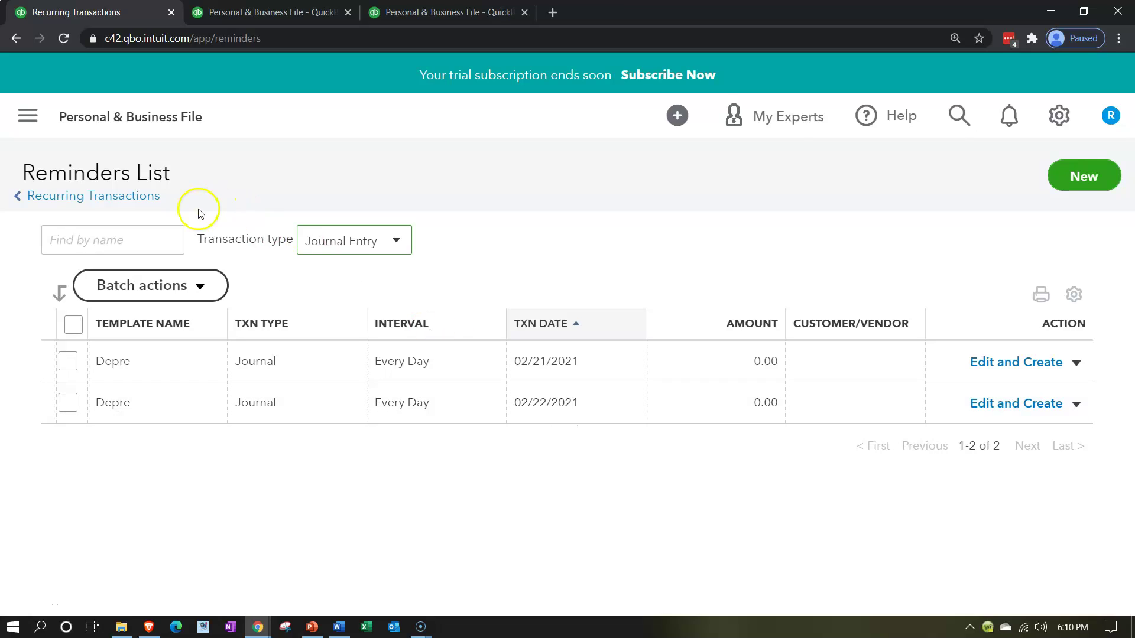
click(111, 198)
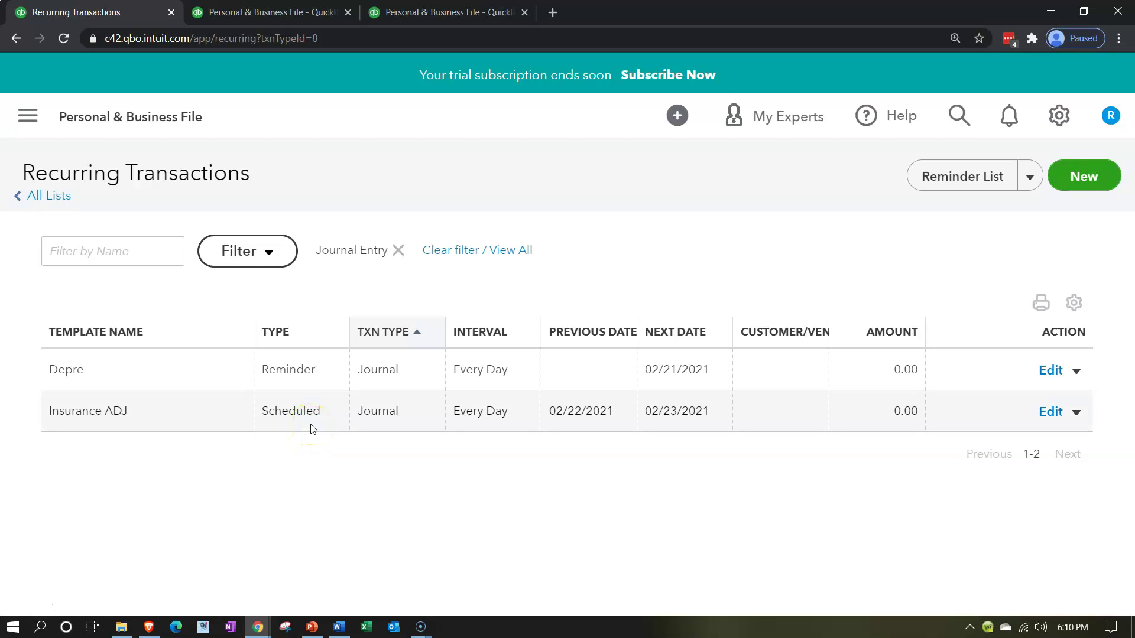
Open the Prepaid Insurance transaction detail from the Balance Sheet and rerun it with a start date of 01/01/2020.
click(290, 14)
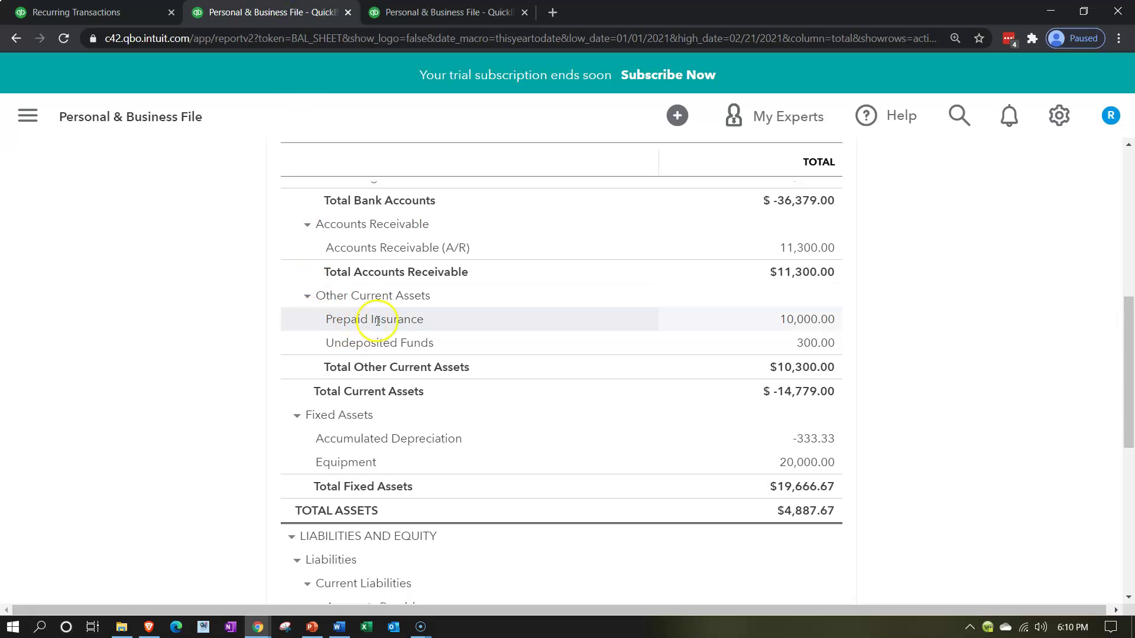
click(795, 323)
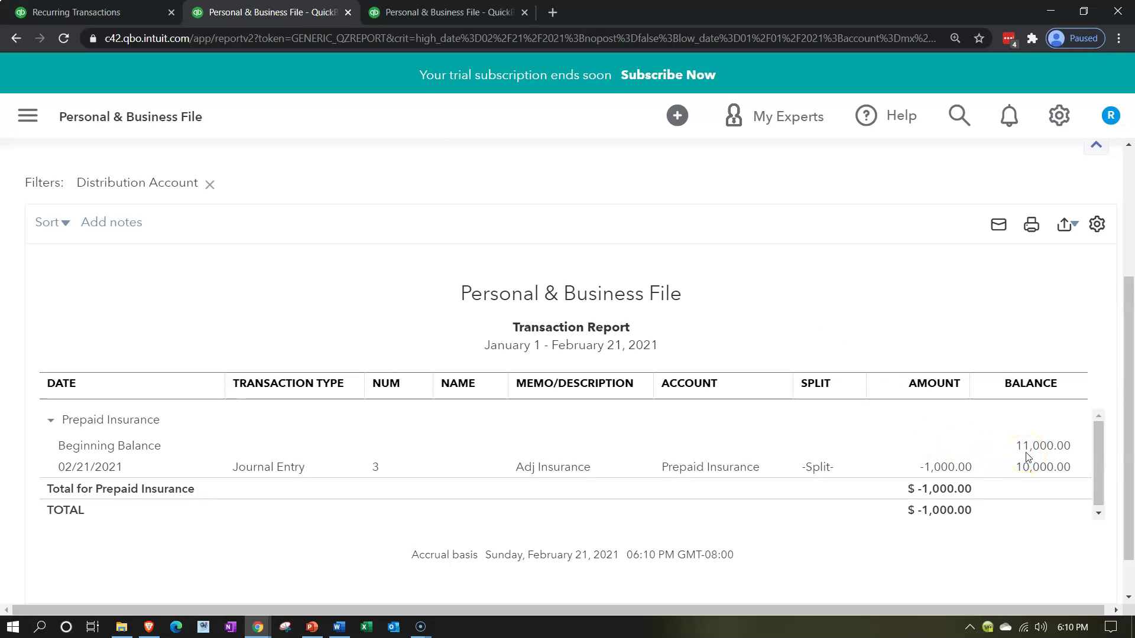
scroll(1027, 457, up, 4)
click(294, 256)
drag(296, 256, 237, 245)
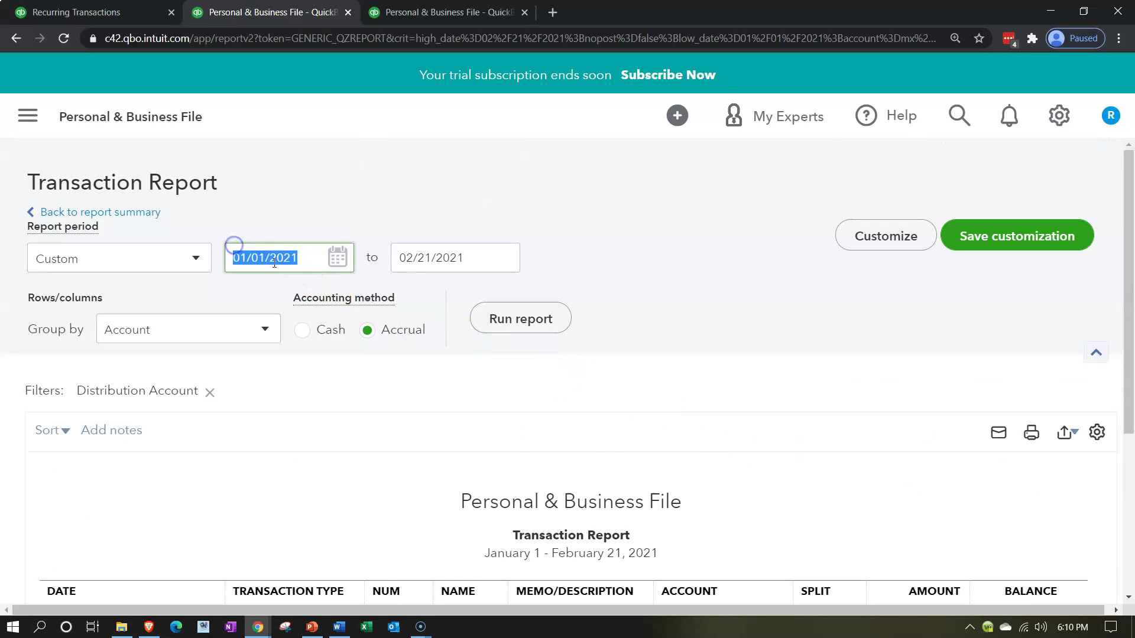
click(316, 260)
key(BackSpace)
text(0)
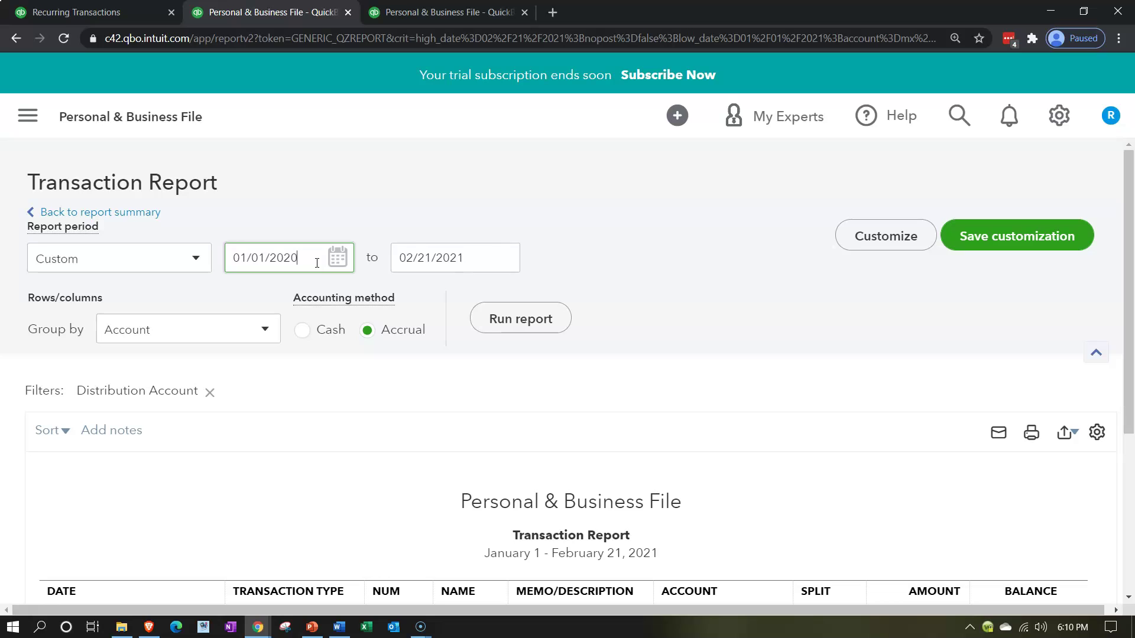
click(385, 331)
scroll(630, 345, down, 1)
click(630, 346)
scroll(630, 345, down, 2)
scroll(656, 342, up, 3)
click(544, 318)
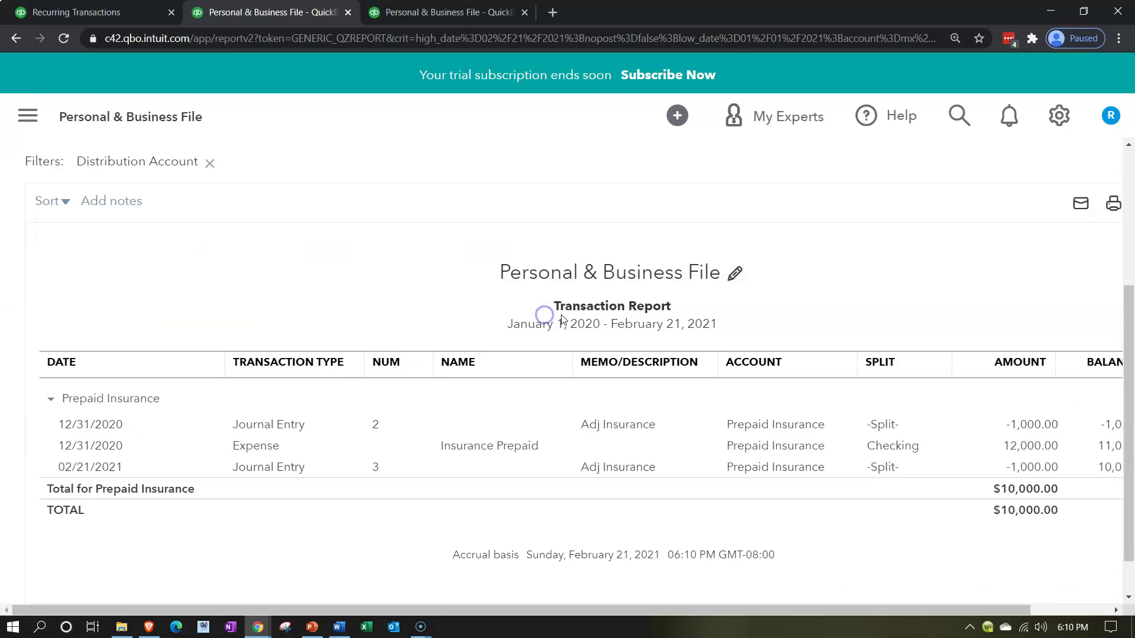
Examine the amounts and balances of the Prepaid Insurance transactions, and return to the Balance Sheet summary.
scroll(562, 317, down, 1)
drag(807, 604, 679, 597)
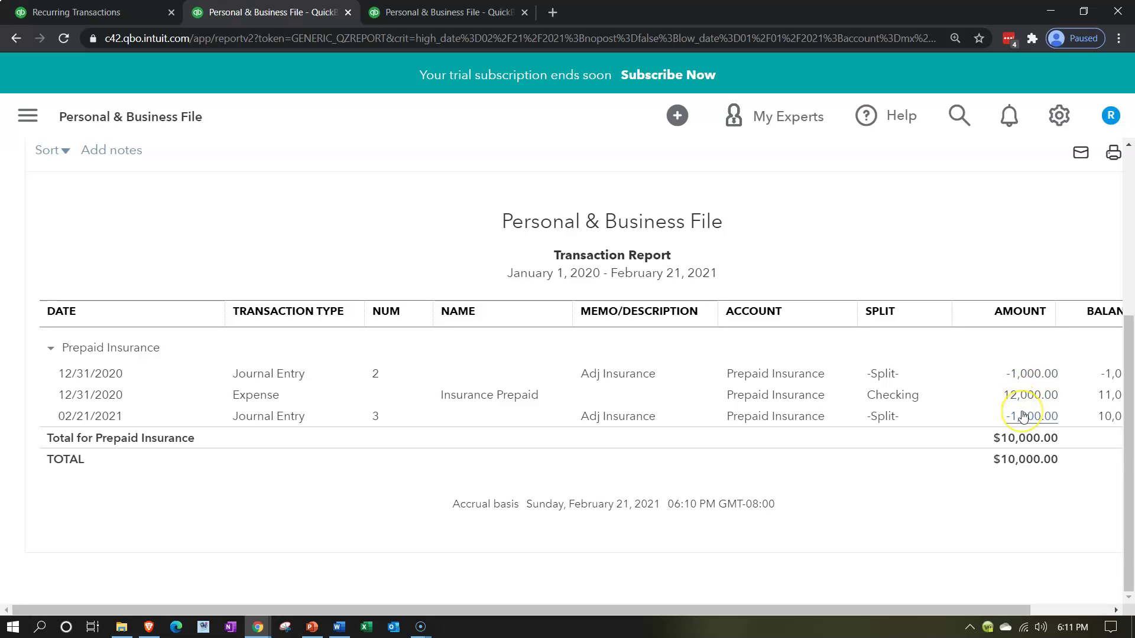
drag(983, 609, 1041, 609)
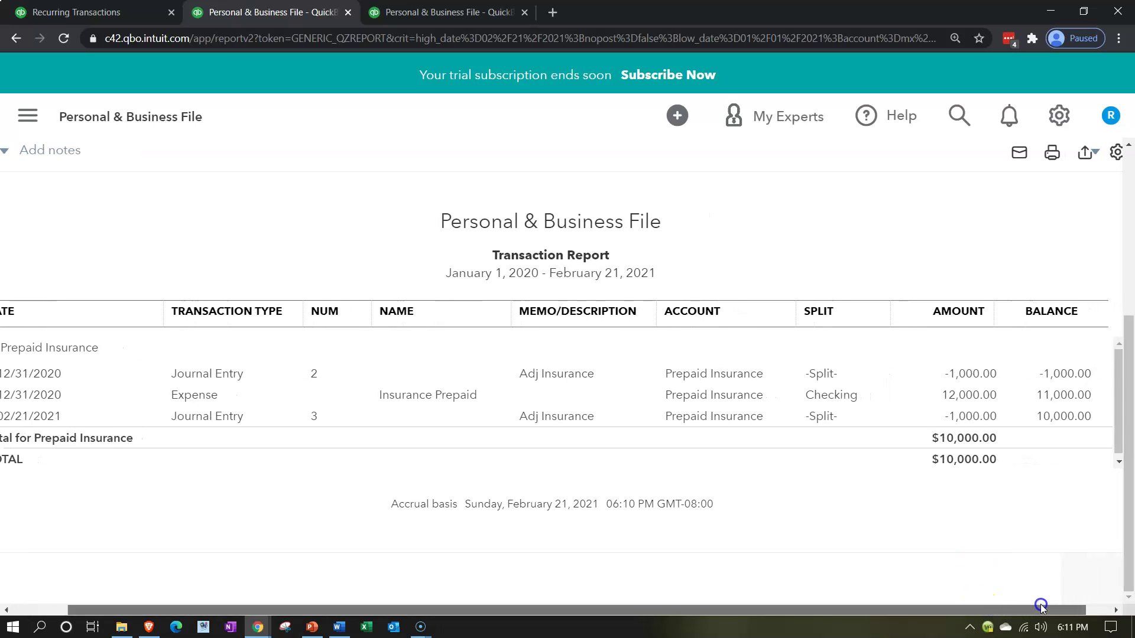
drag(1040, 608, 878, 604)
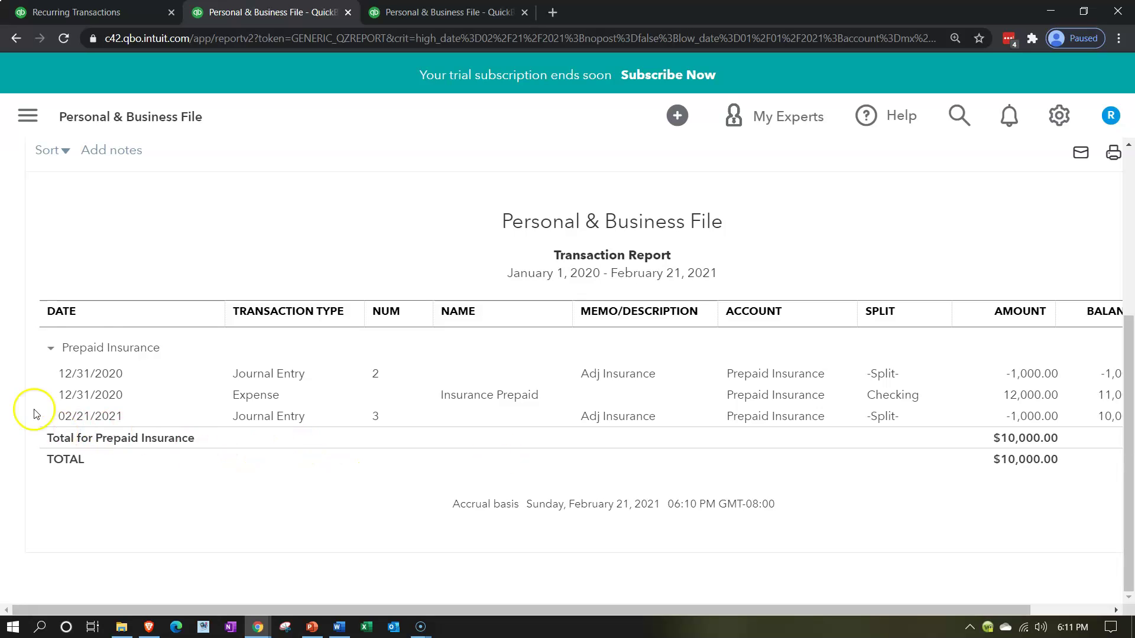
scroll(100, 351, up, 5)
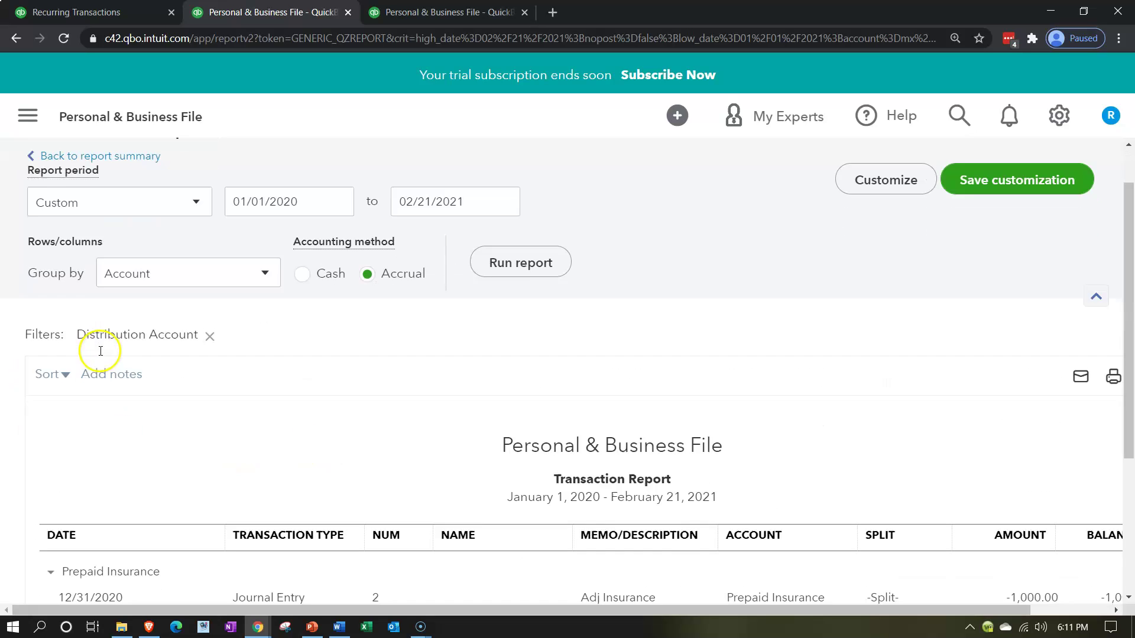
click(119, 214)
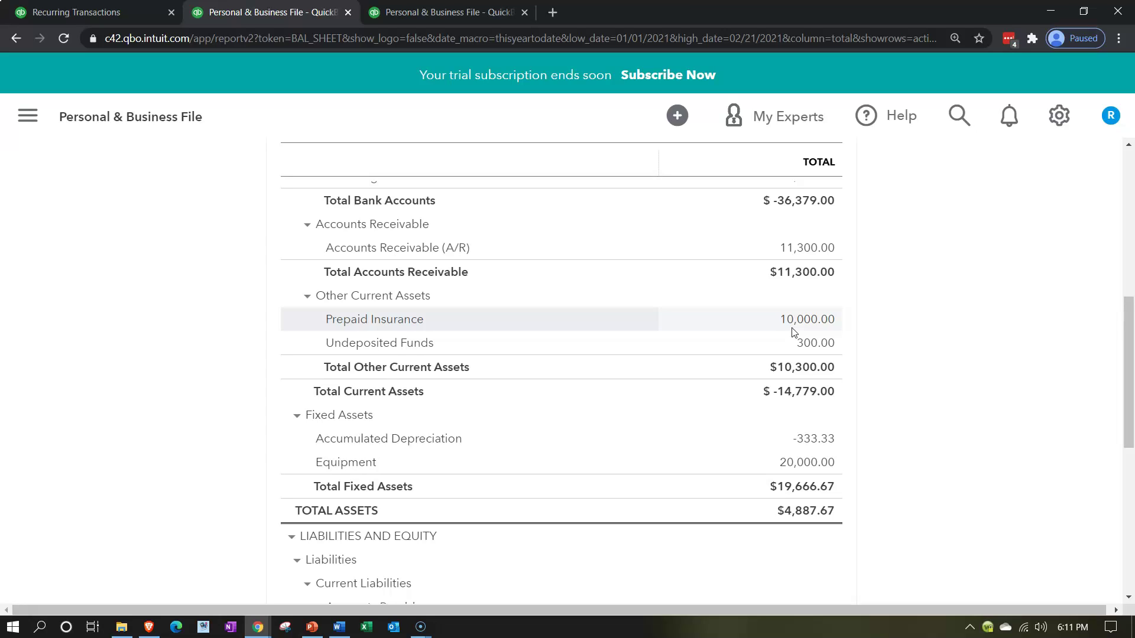
Go to the Profit and Loss report in the third browser tab and open the transaction detail for Insurance expense.
click(807, 329)
click(417, 13)
click(826, 325)
scroll(830, 330, down, 4)
scroll(832, 331, down, 5)
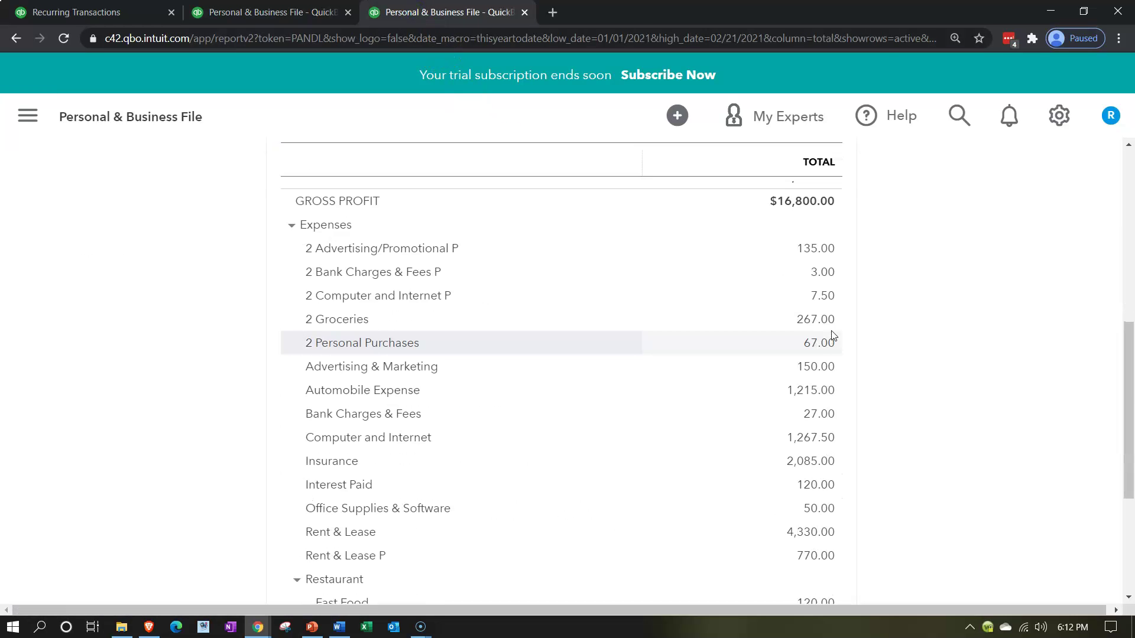
click(818, 390)
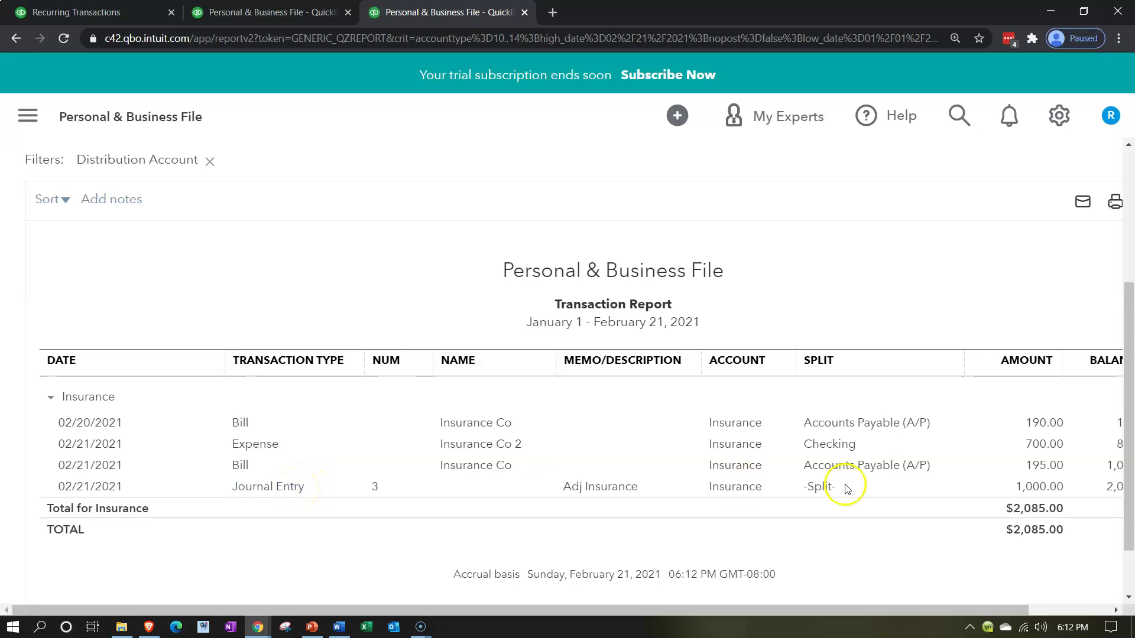
View the Adj Insurance journal entry behind the Insurance expense, close it and return to the Profit and Loss summary.
click(1031, 489)
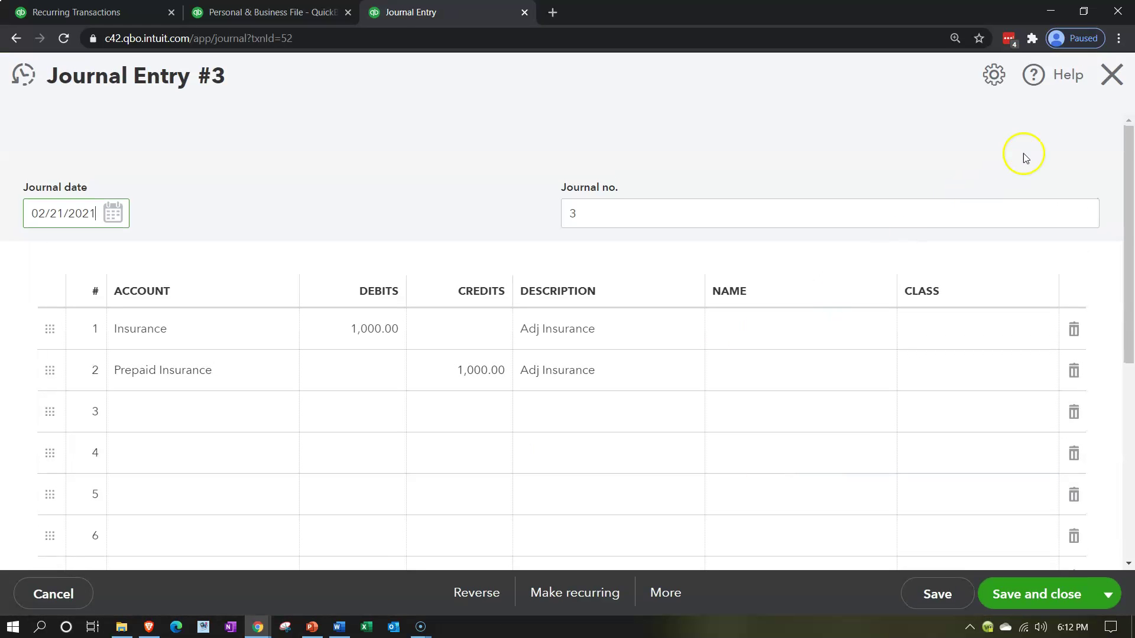
click(1111, 75)
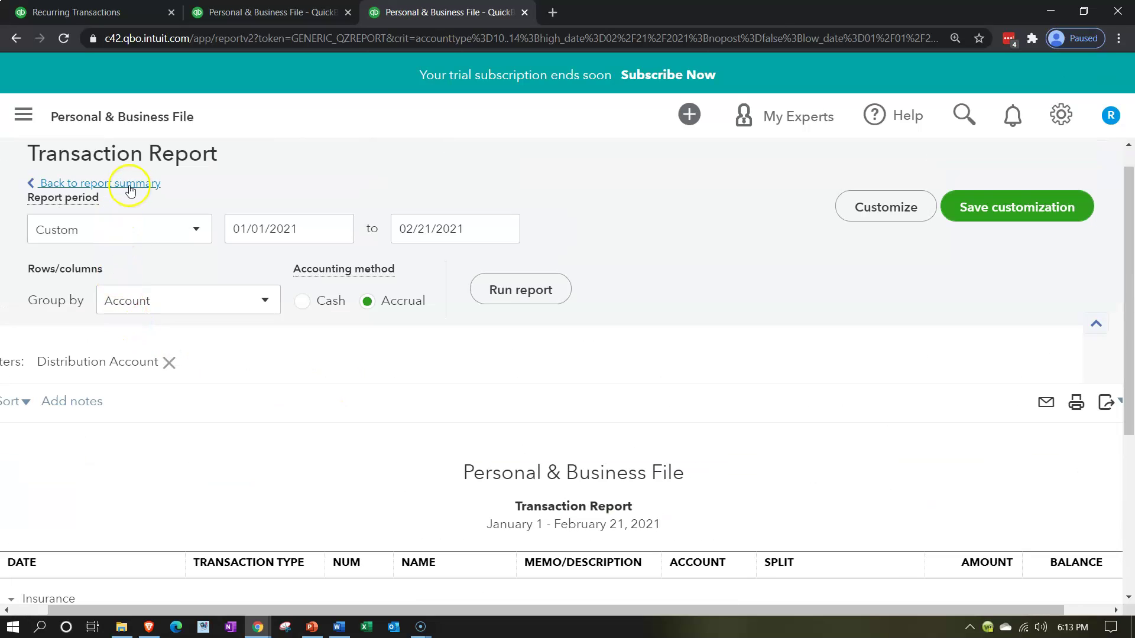
click(130, 187)
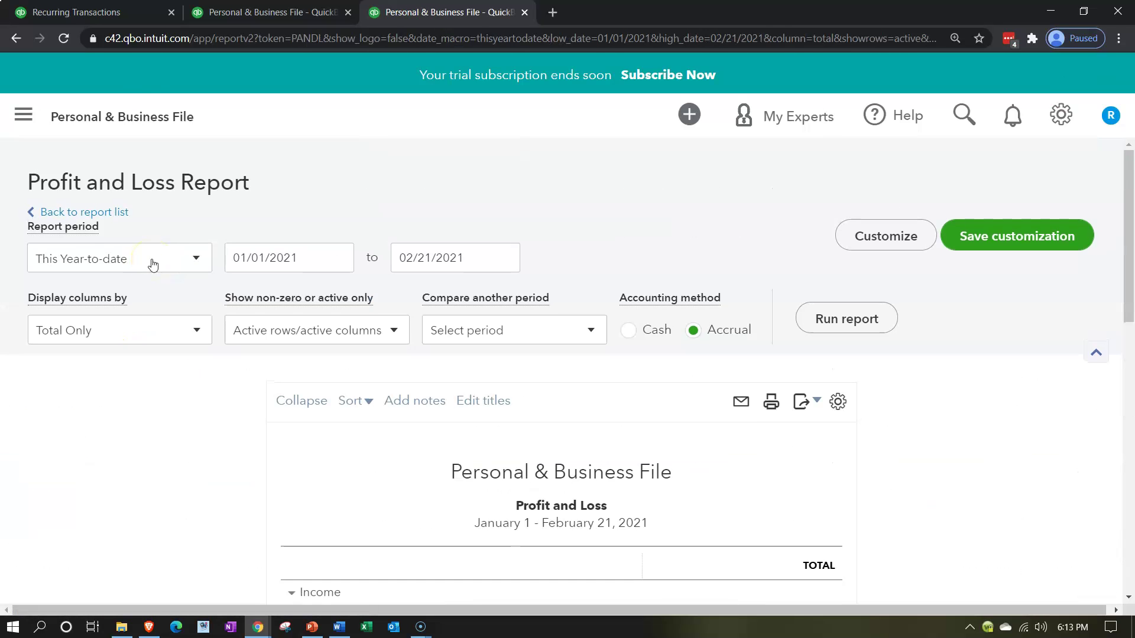
In the Recurring Transactions browser tab, open the Reminders List and create the Depre journal transaction dated 02/21/2021.
click(102, 12)
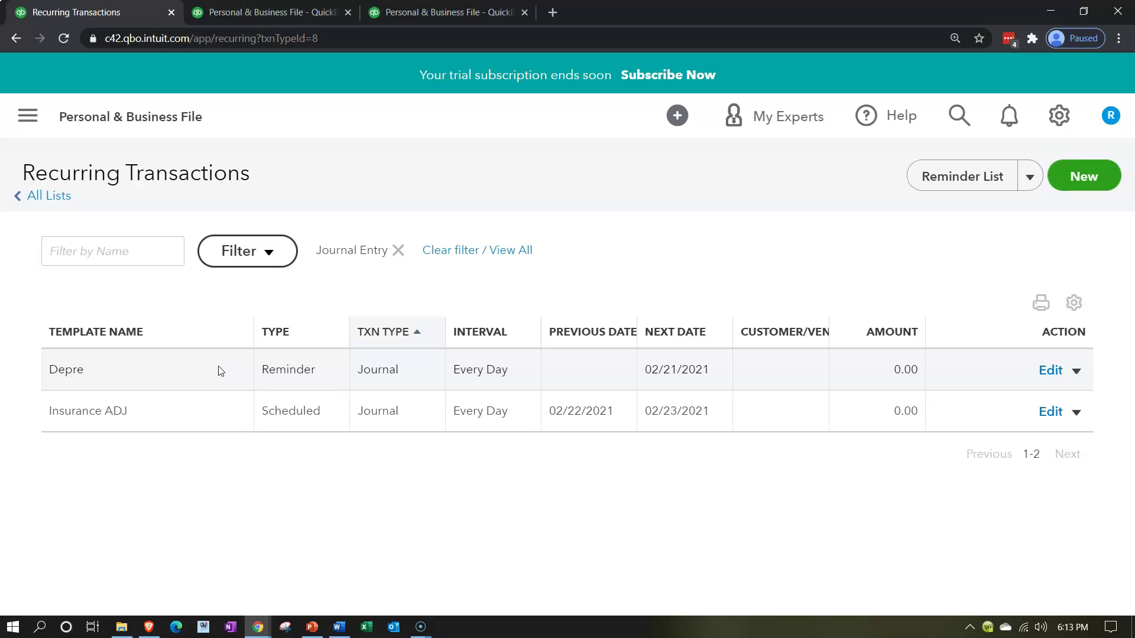
click(937, 185)
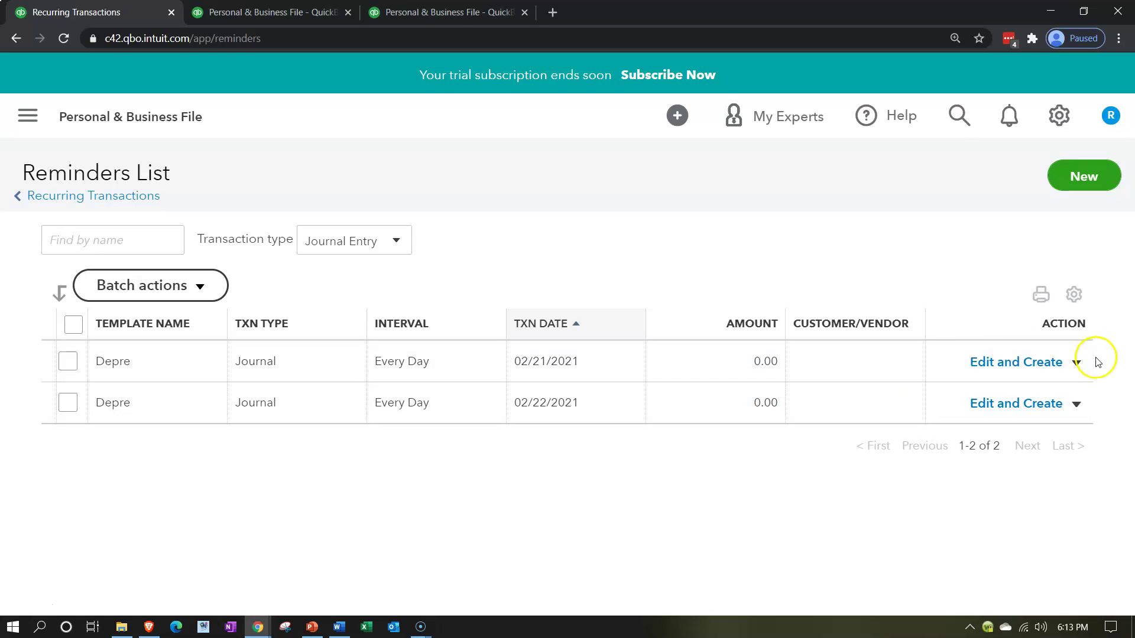
click(1079, 369)
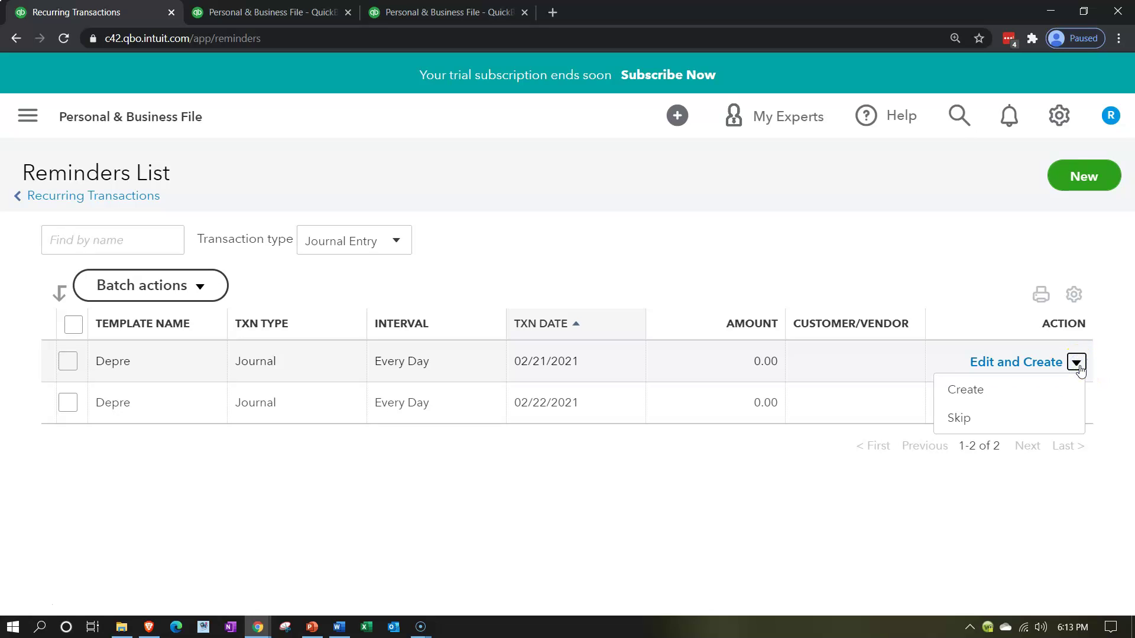
click(1009, 397)
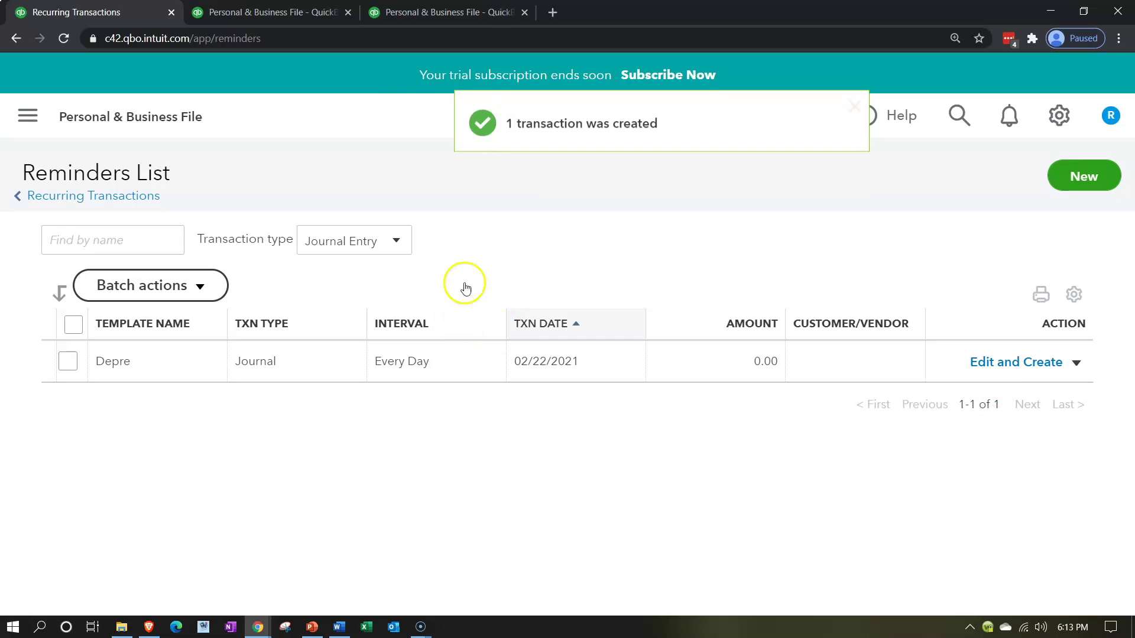
Rerun the Balance Sheet in the second browser tab and check the fixed asset accounts.
click(269, 12)
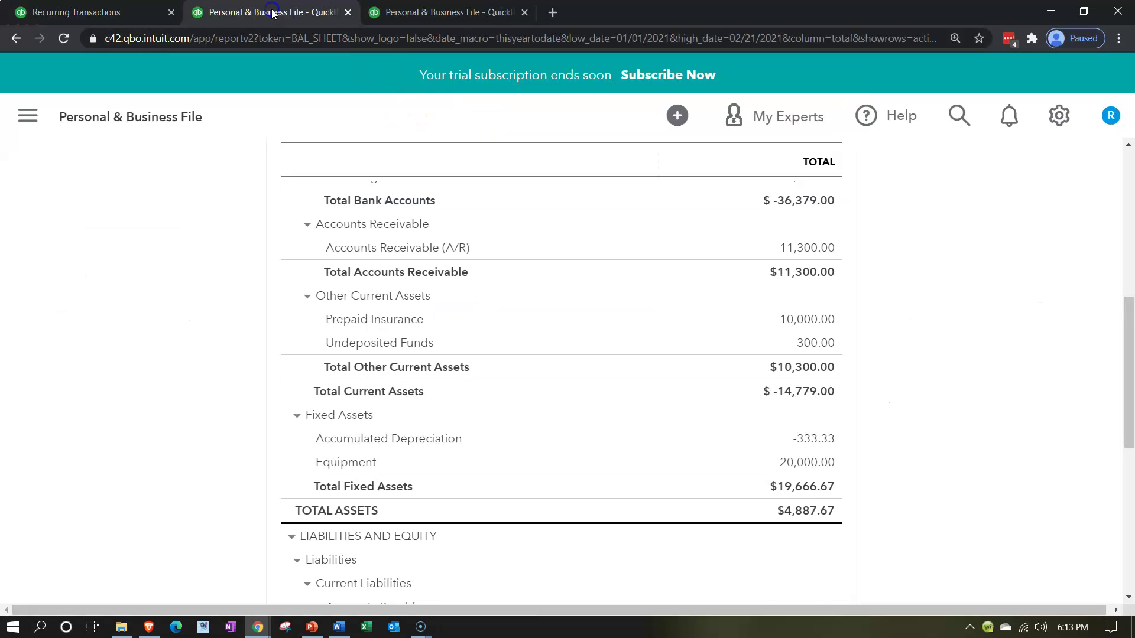
scroll(283, 260, up, 1)
scroll(284, 269, up, 6)
click(823, 233)
scroll(289, 388, down, 4)
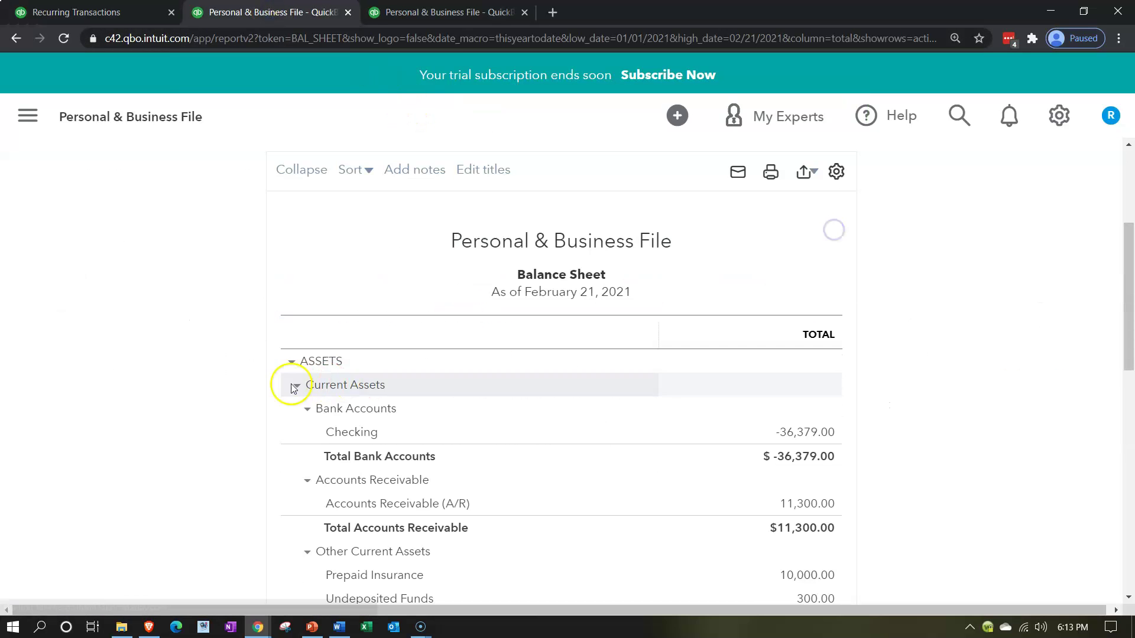
scroll(240, 390, down, 3)
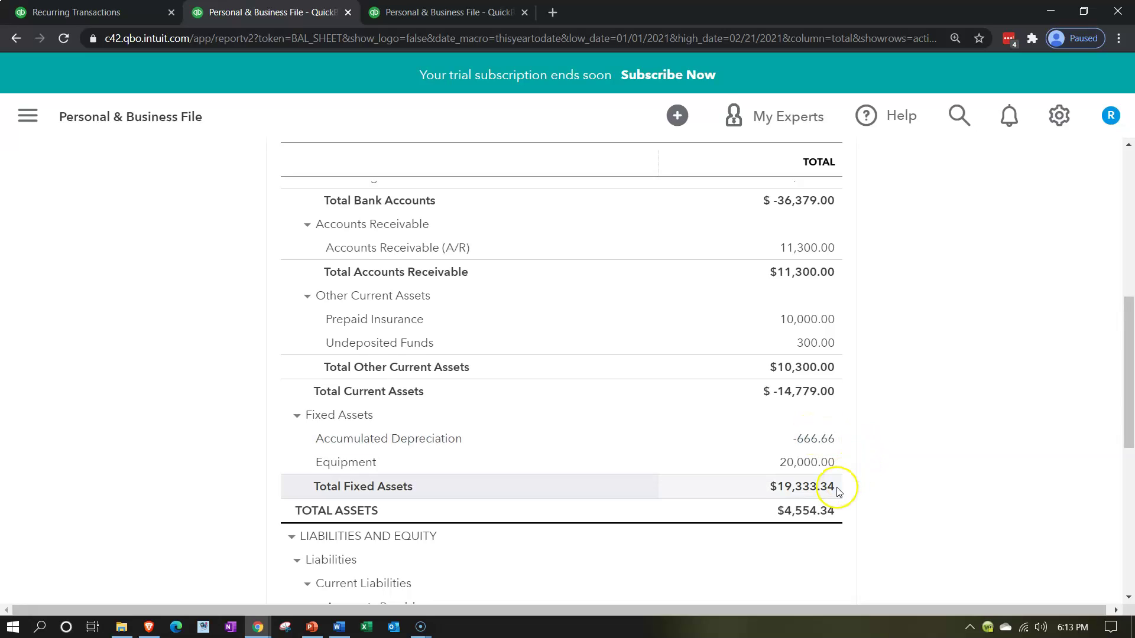
Drill down into Accumulated Depreciation to view its journal entry line, and return to the Balance Sheet summary.
click(822, 440)
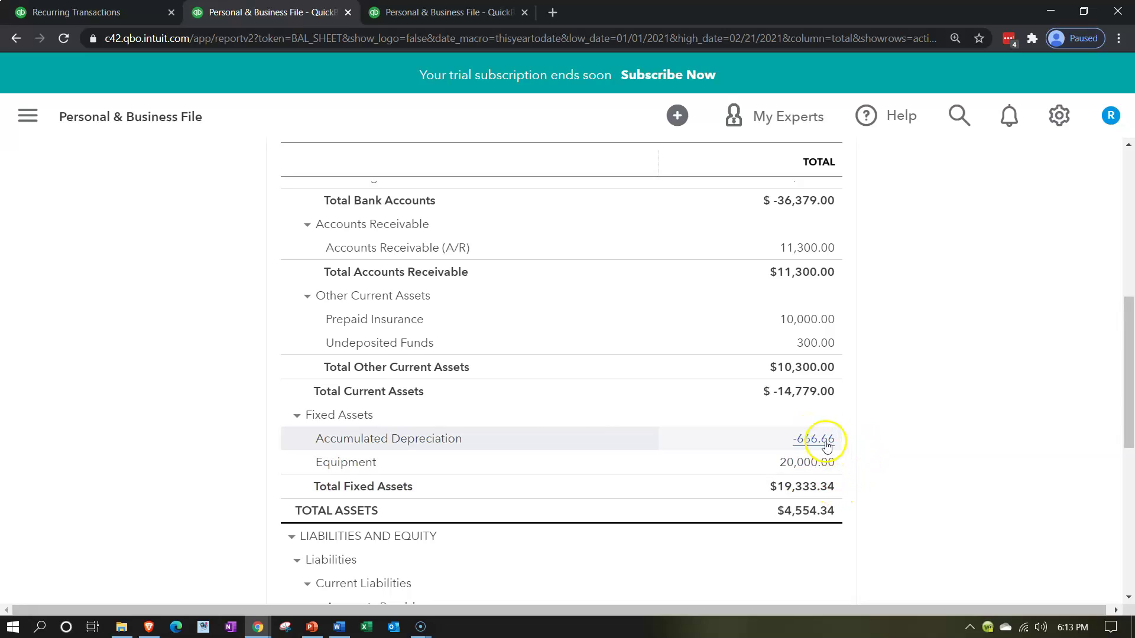
click(260, 473)
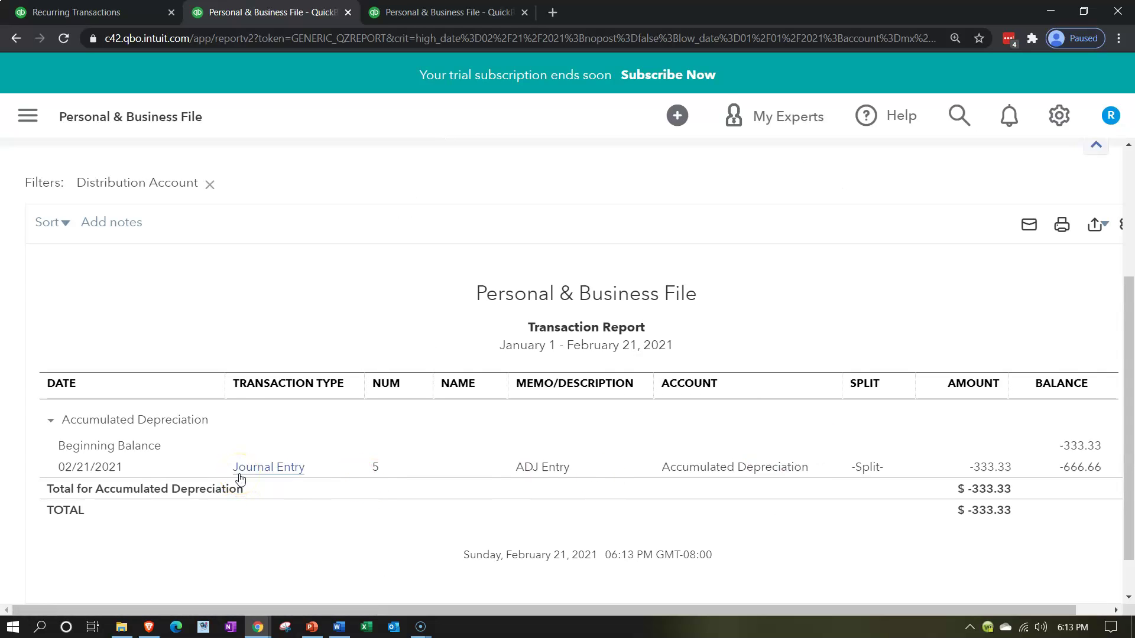
scroll(127, 299, up, 5)
click(114, 214)
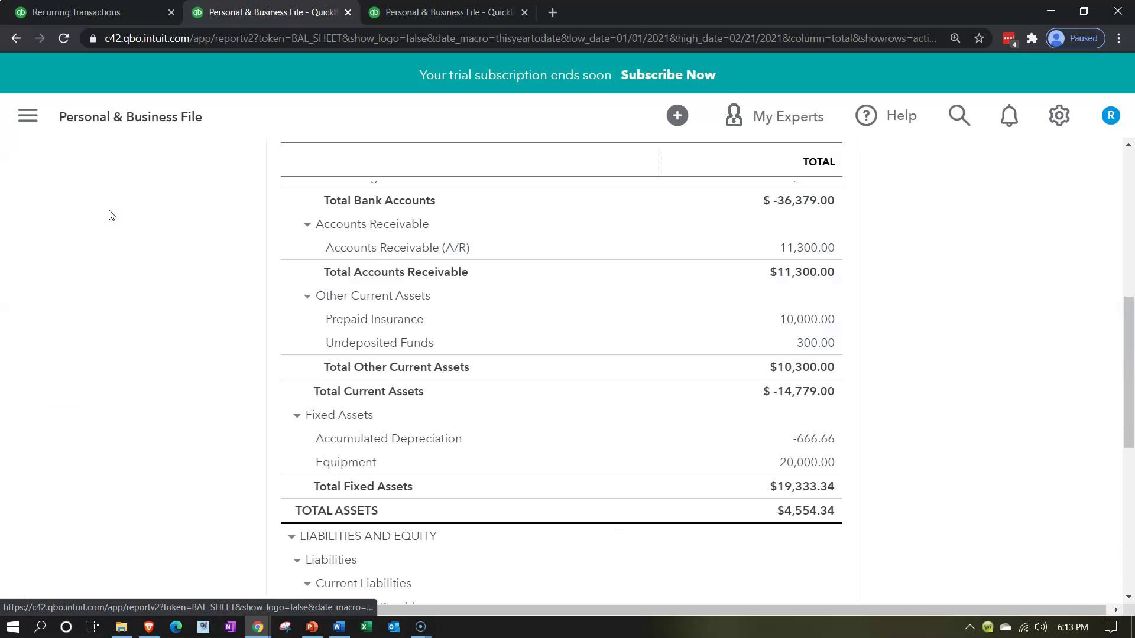
Rerun the Profit and Loss report in the third browser tab and check the expense accounts.
click(401, 13)
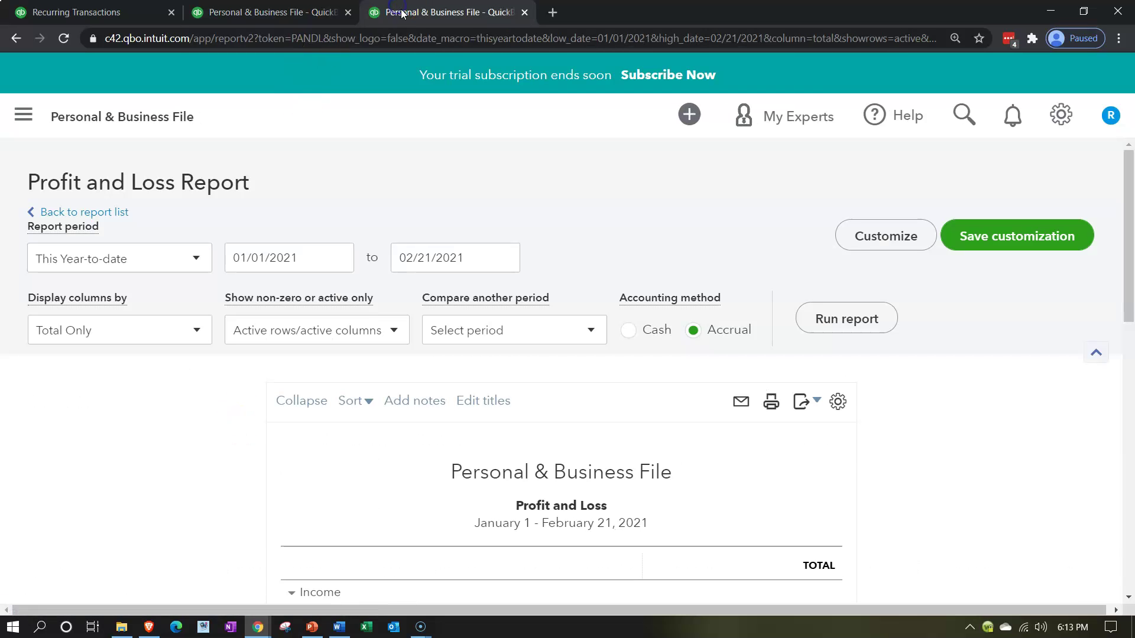
click(846, 319)
scroll(797, 400, down, 4)
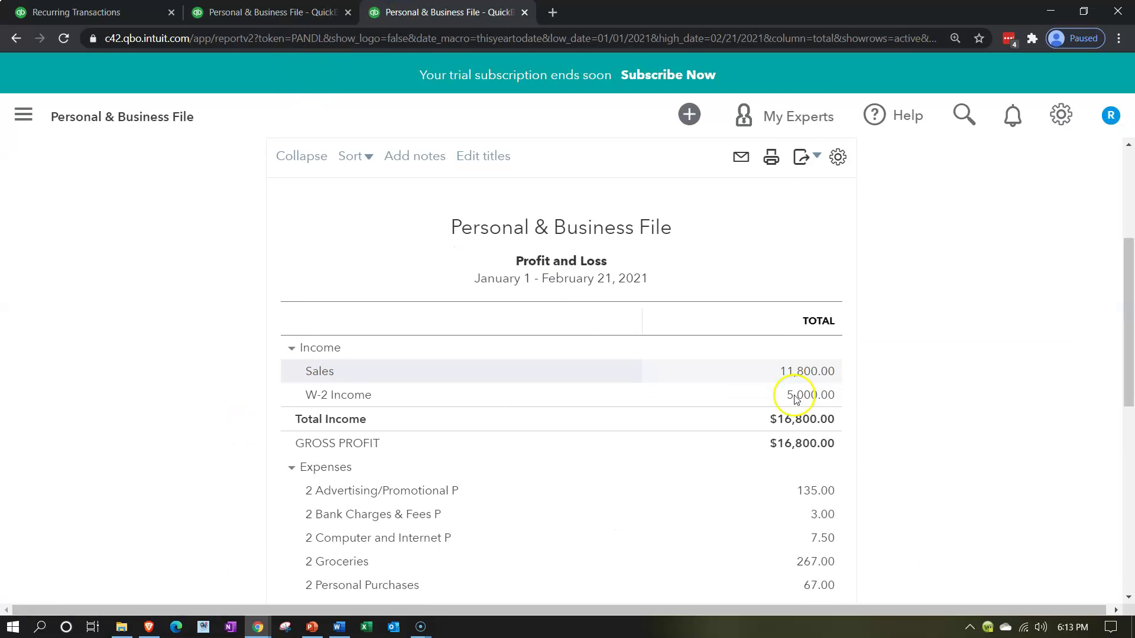
scroll(797, 400, down, 6)
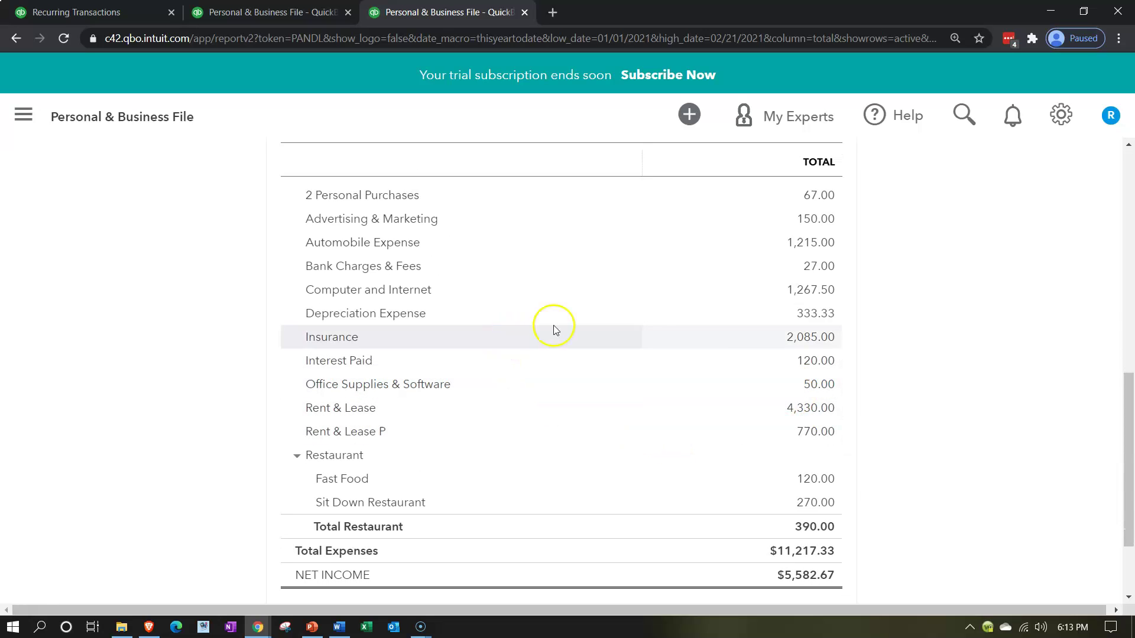
Drill down into Depreciation Expense to view its transactions, and return to the Profit and Loss summary.
click(802, 315)
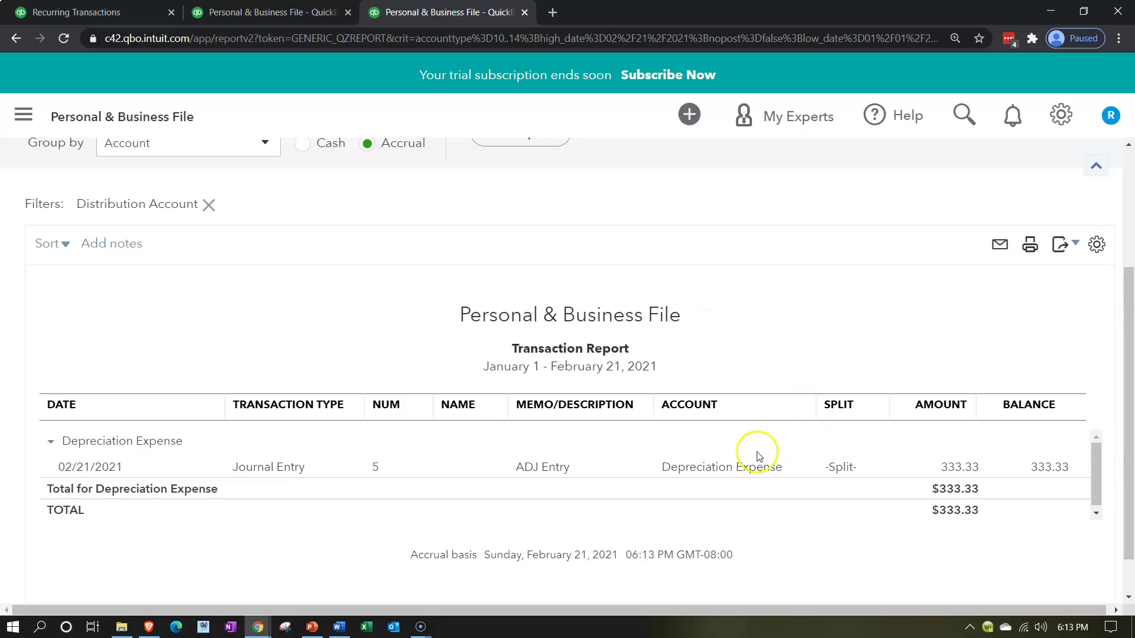
scroll(263, 431, up, 3)
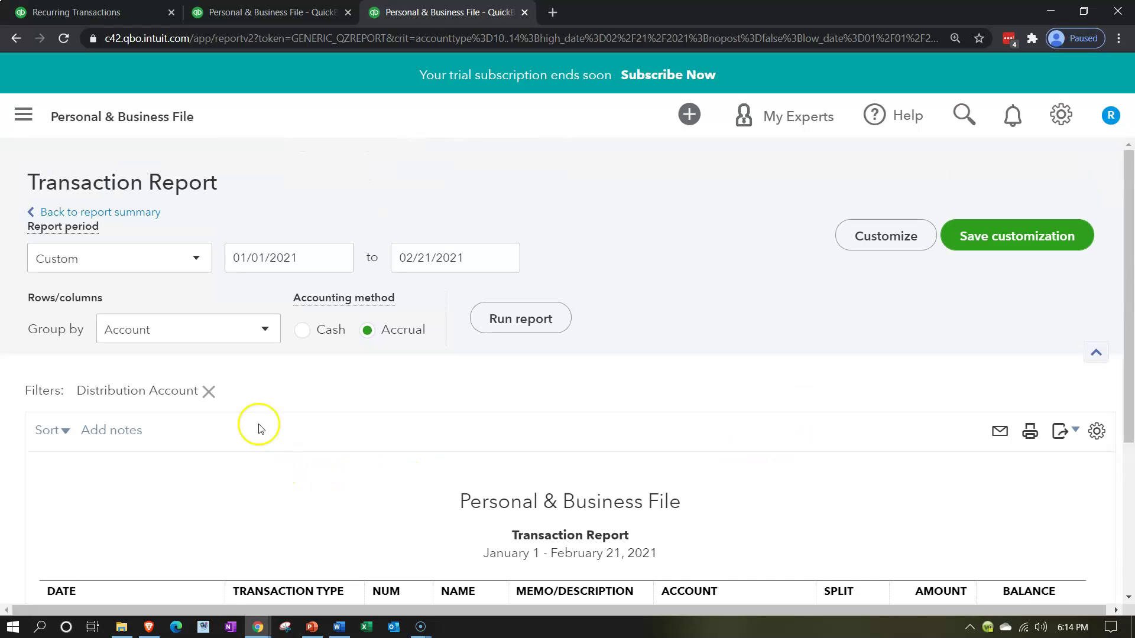
click(119, 213)
scroll(136, 284, up, 7)
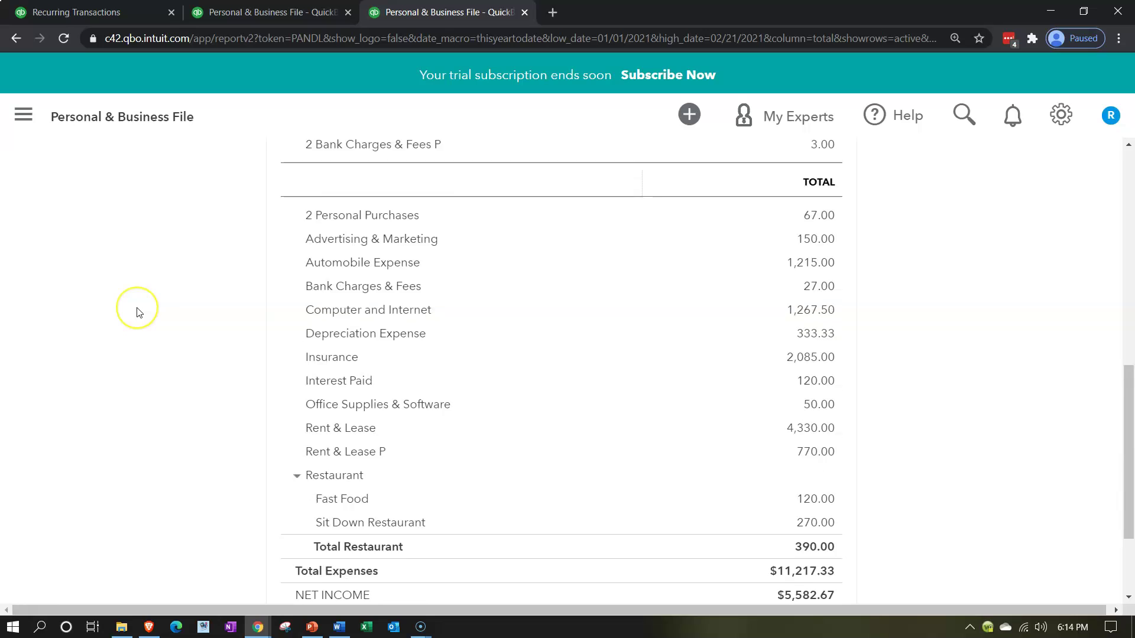
Return to the Reminders List and open the Depre reminder dated 02/22/2021 with Edit and Create to review its journal entry.
click(268, 21)
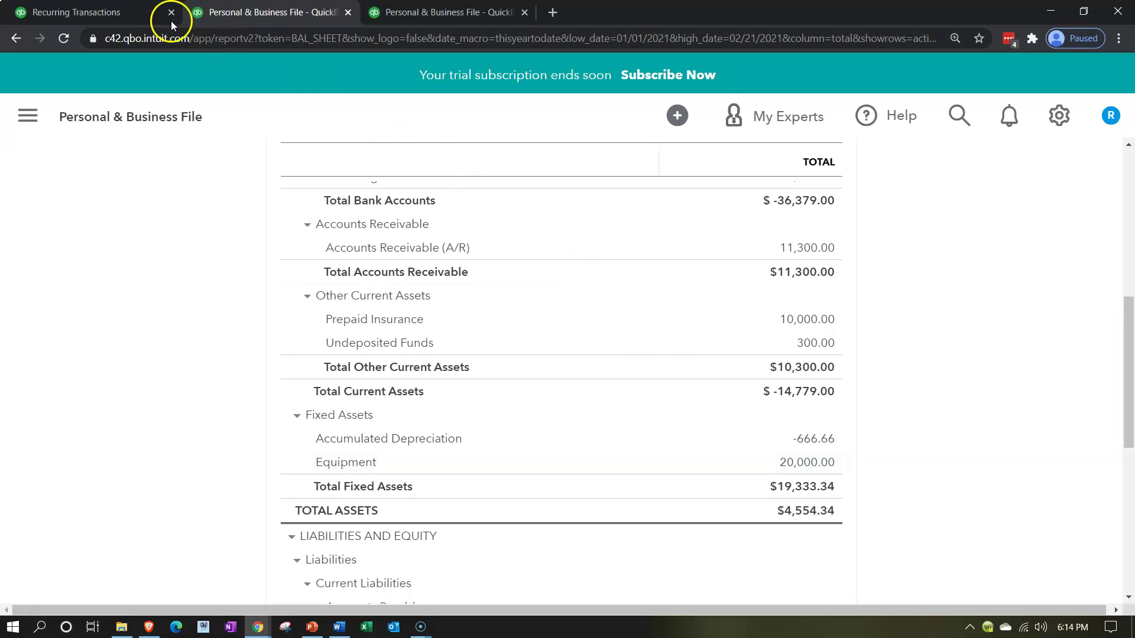
click(114, 10)
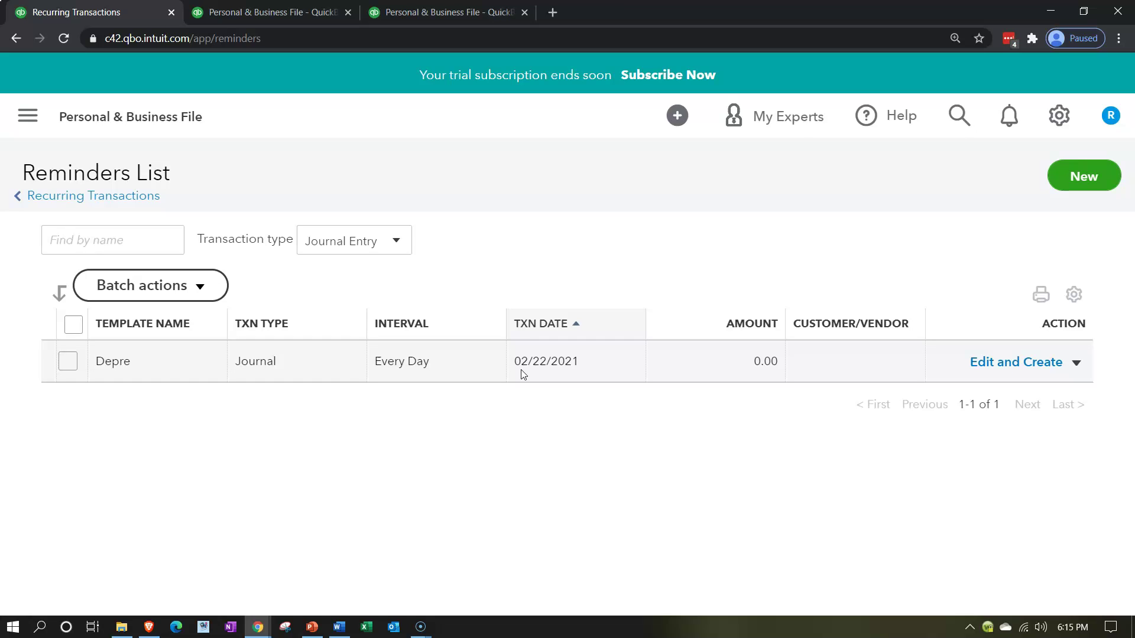
click(1003, 367)
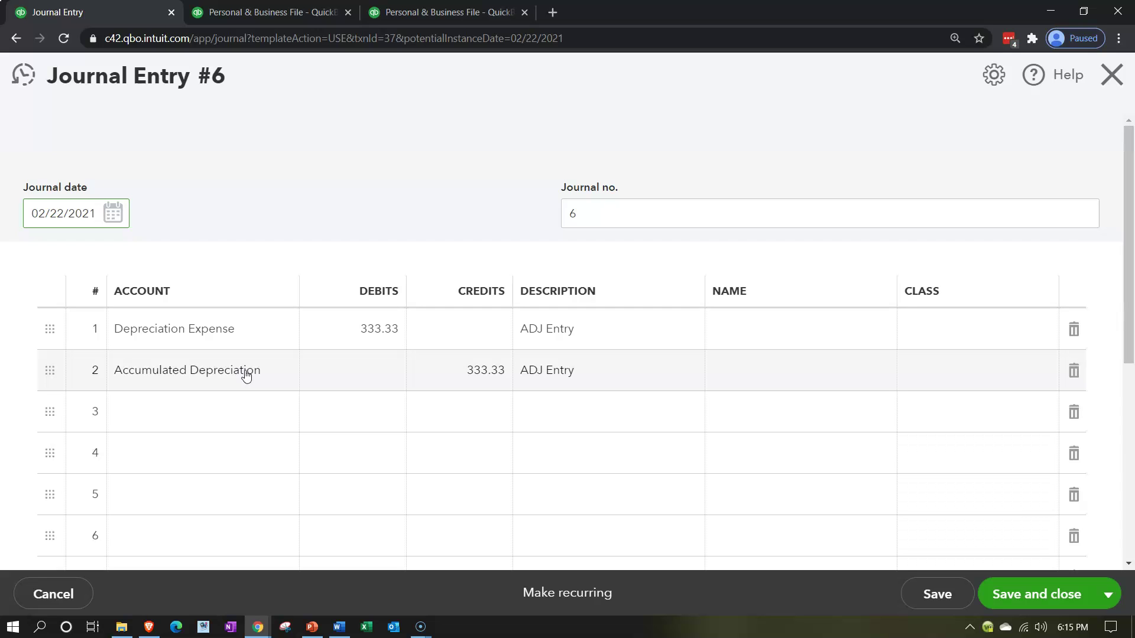
click(246, 372)
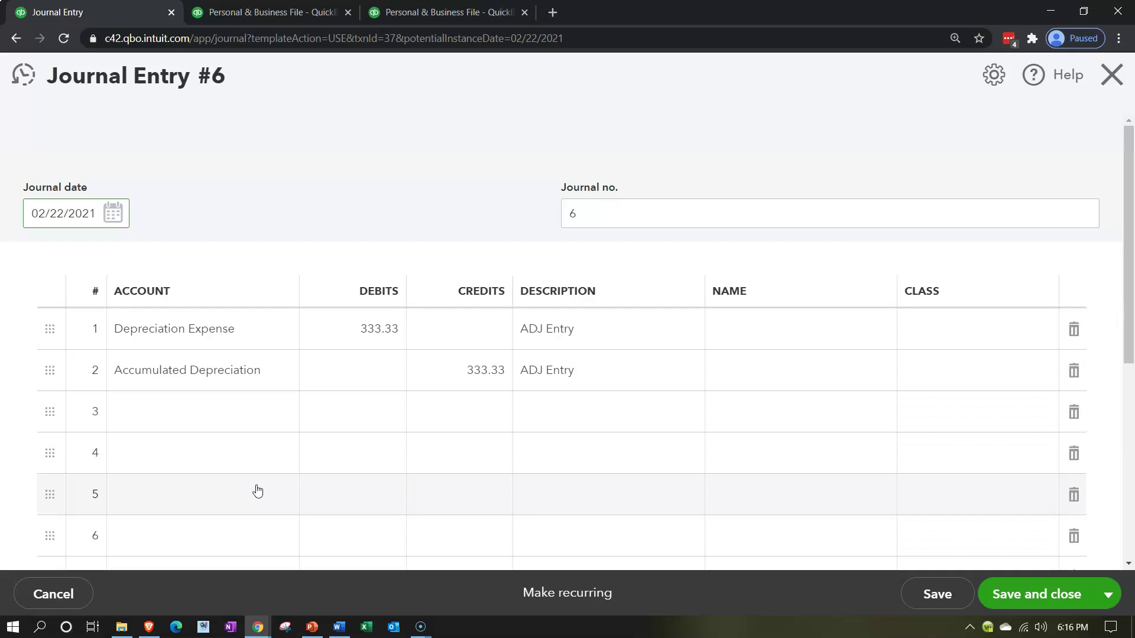
Set the debit on the Depreciation Expense line of the journal entry to 400.00.
click(262, 485)
click(358, 342)
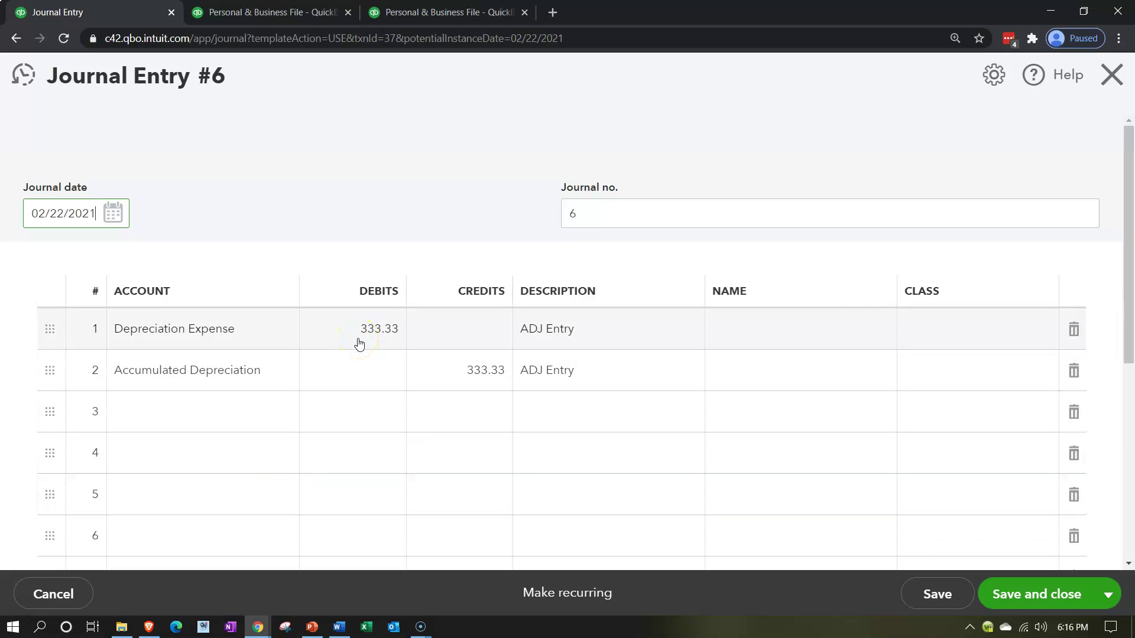
click(358, 342)
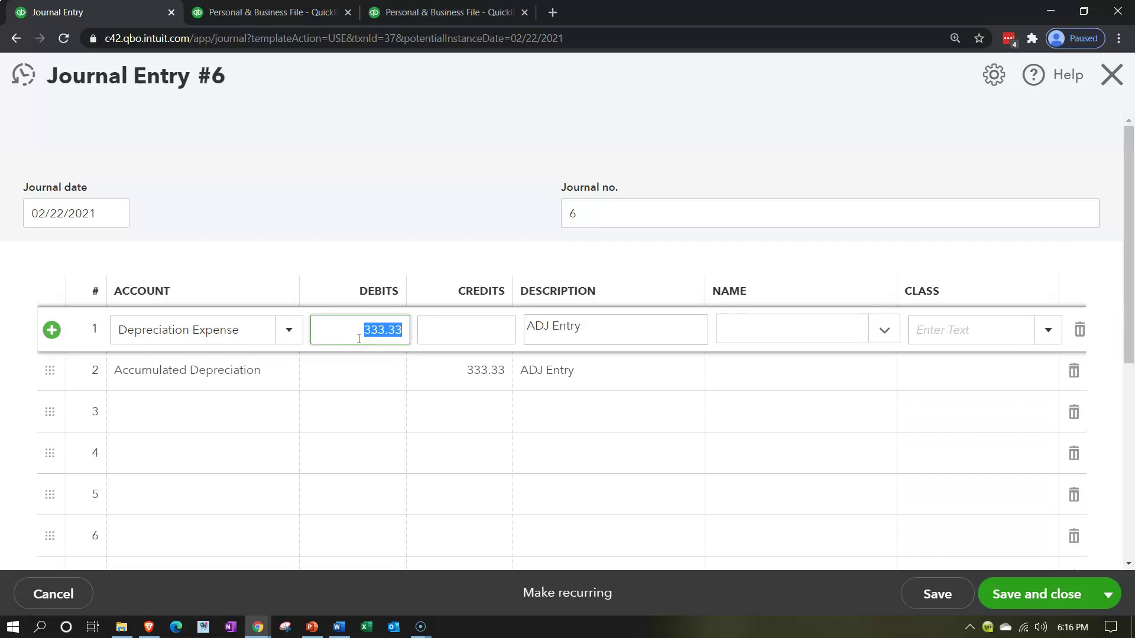
text(43)
key(BackSpace)
text(00)
key(Tab)
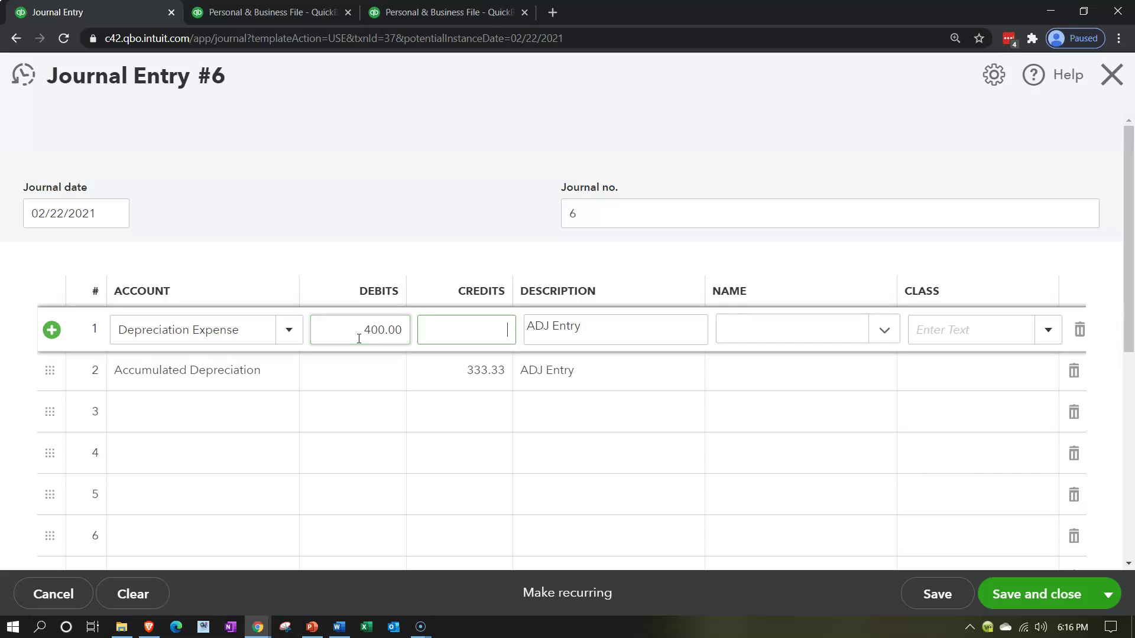
Set the credit on the Accumulated Depreciation line to 400.00, and save and close the journal entry.
click(439, 377)
text(400)
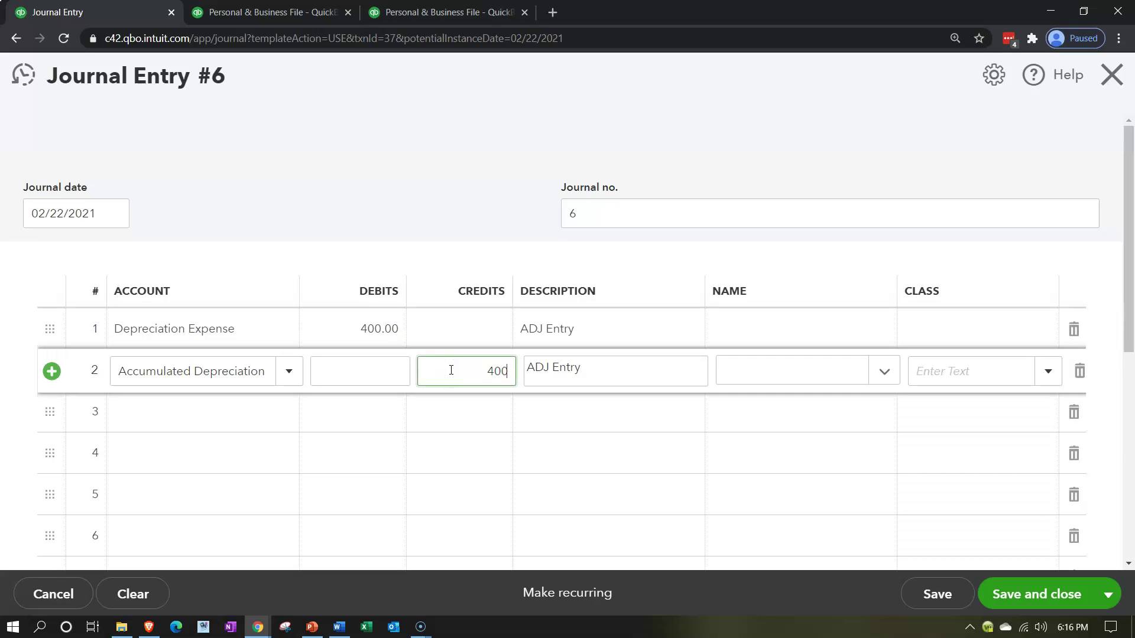
key(Tab)
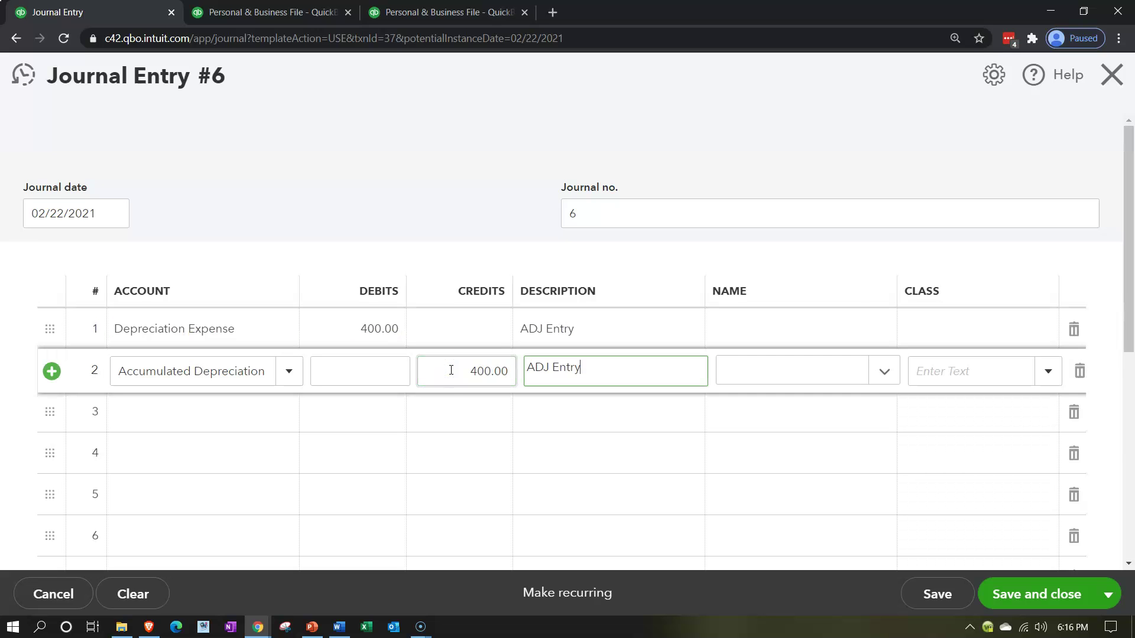
click(1057, 598)
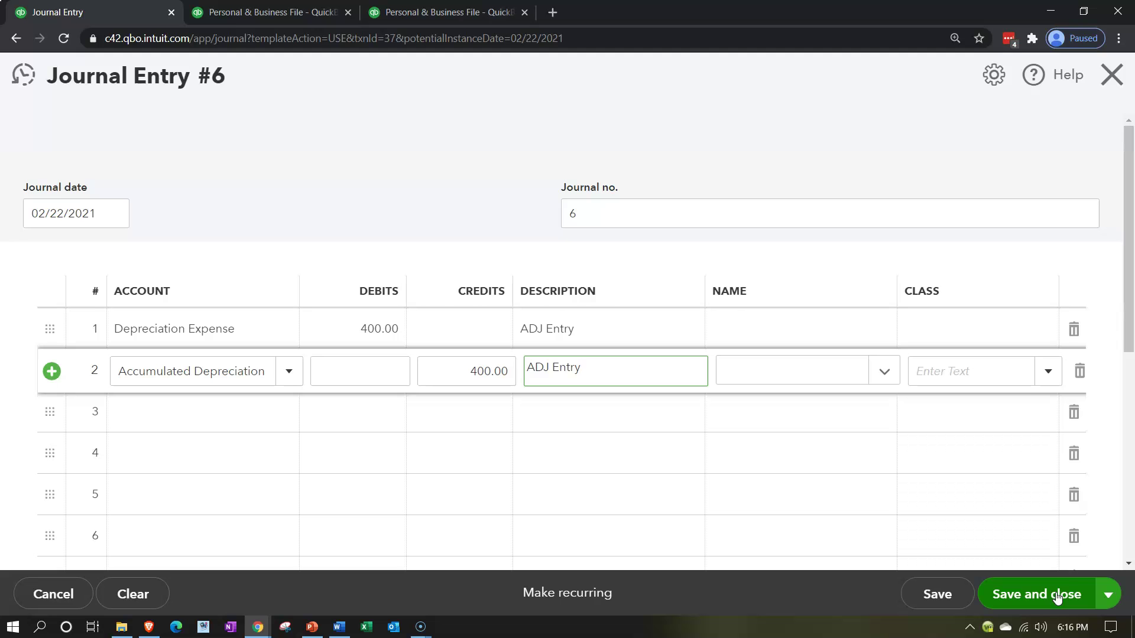
click(1057, 597)
click(733, 387)
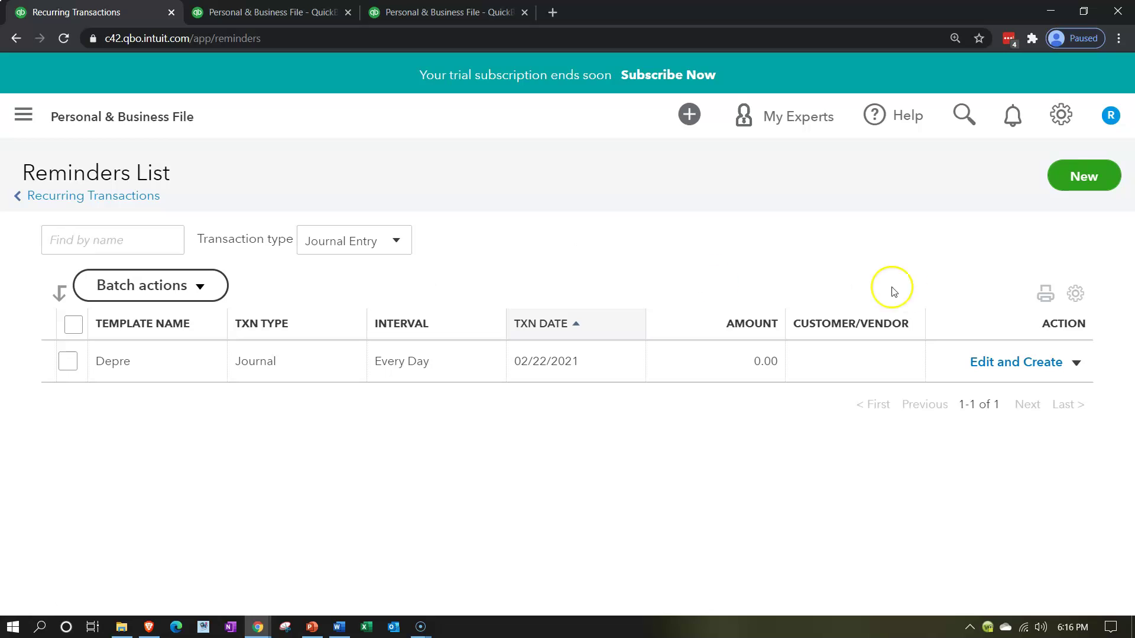
Go back to the Recurring Transactions list and reopen the Reminders List to check for remaining journal entry reminders.
click(1077, 365)
click(1077, 365)
click(139, 196)
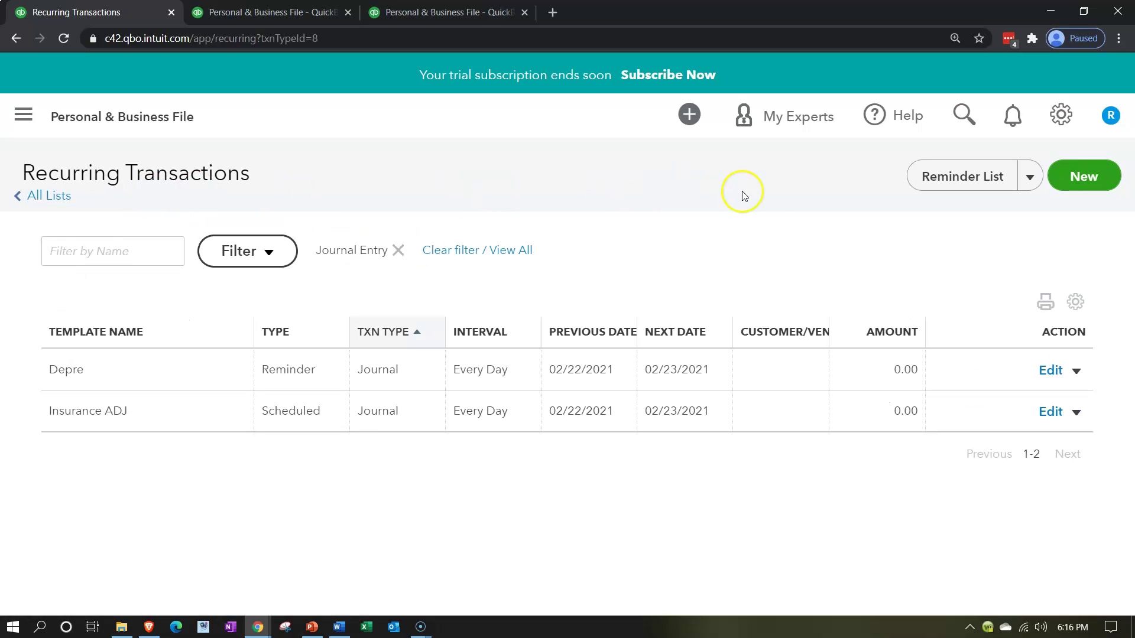
click(941, 179)
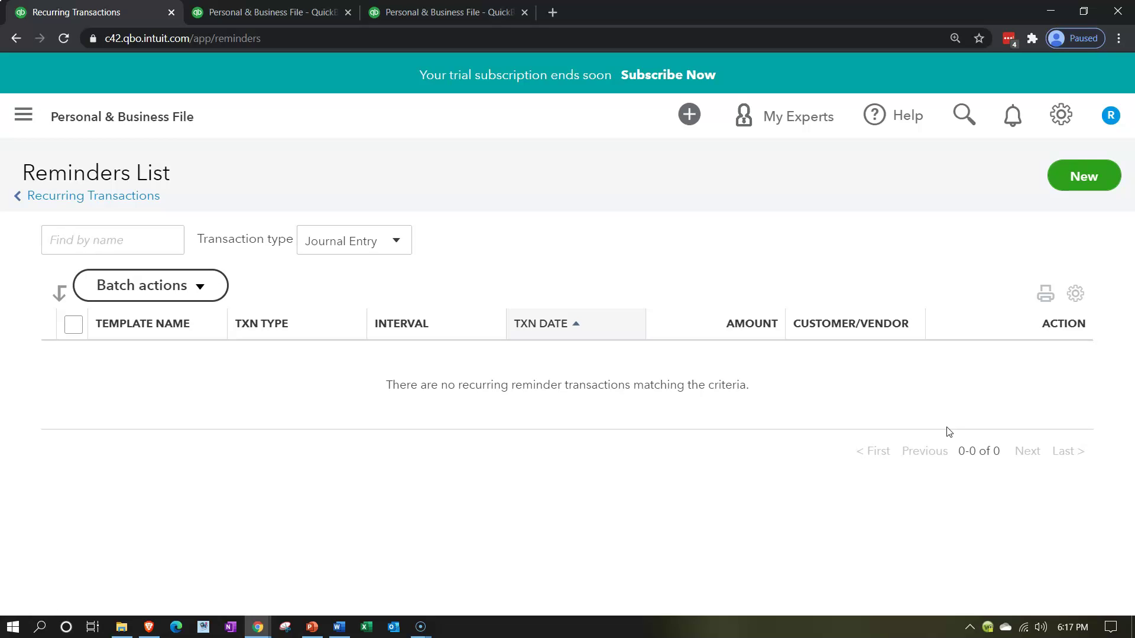
Return to Recurring Transactions, open the Depre template to review its debit and credit amounts, and close it without changes.
click(136, 201)
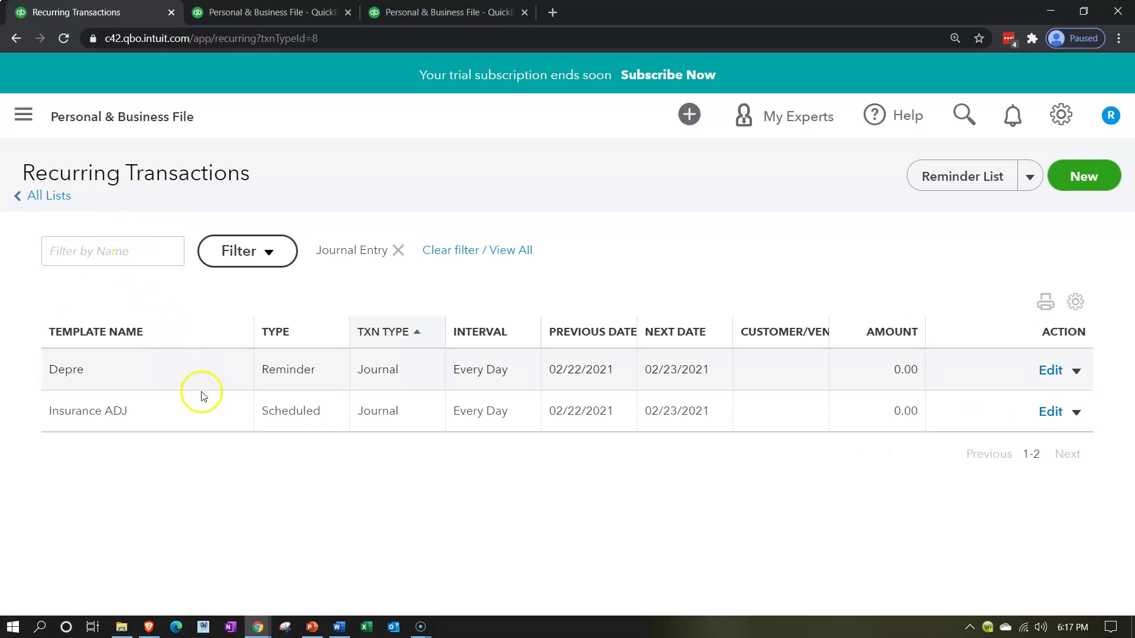
click(1050, 371)
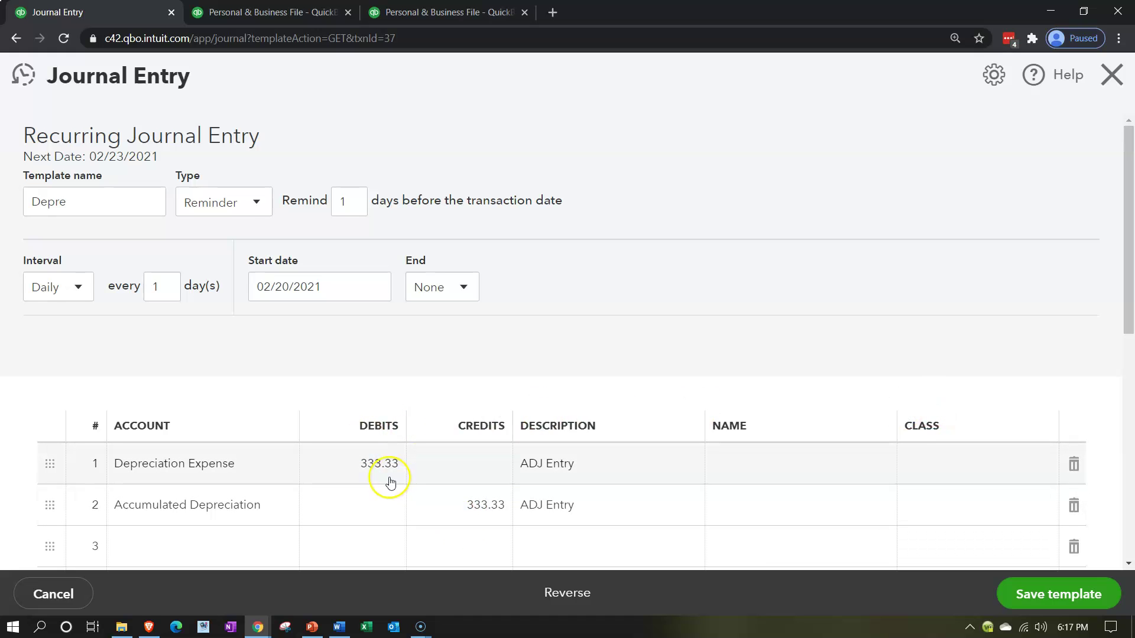
click(1109, 73)
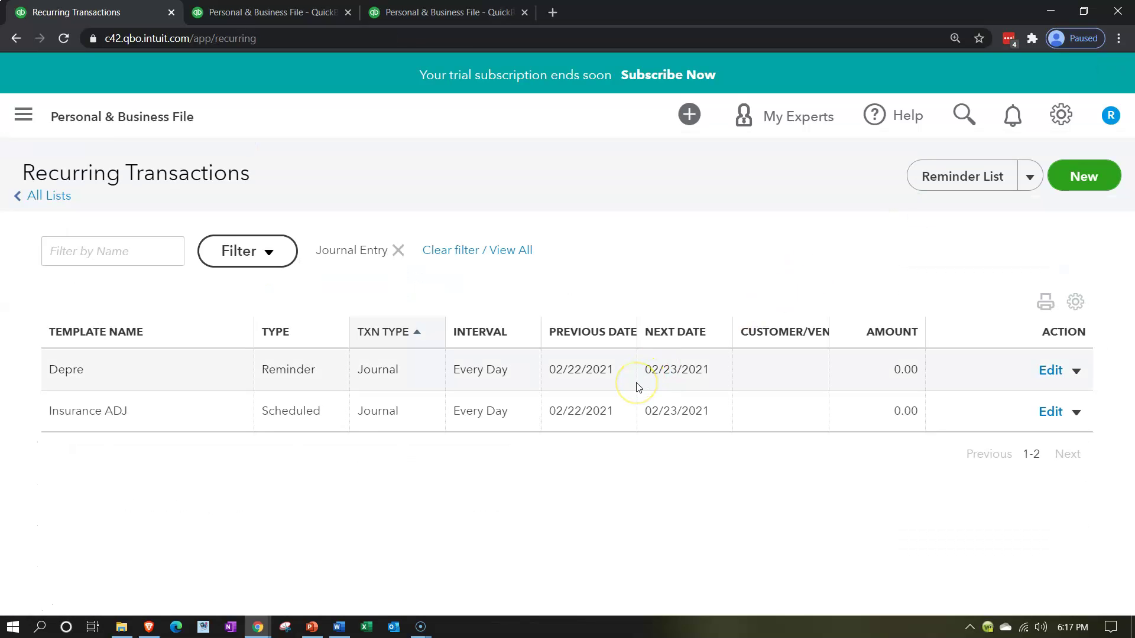
Set the end date of the Balance Sheet in the second browser tab to 02/22/2021 and run the report.
click(276, 14)
scroll(544, 293, up, 5)
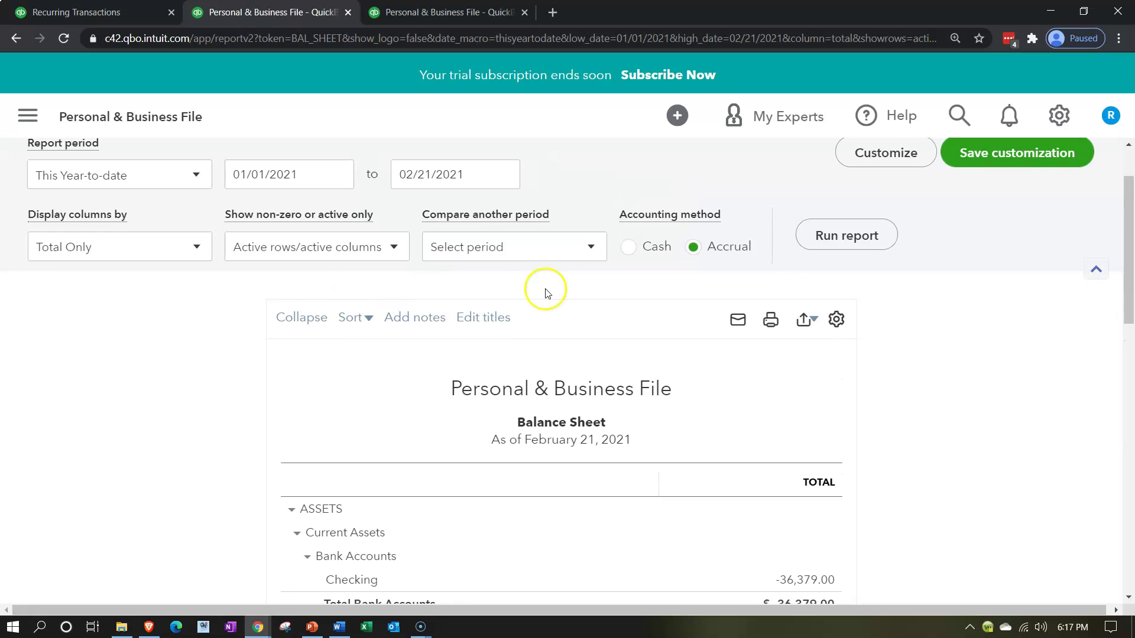
click(843, 231)
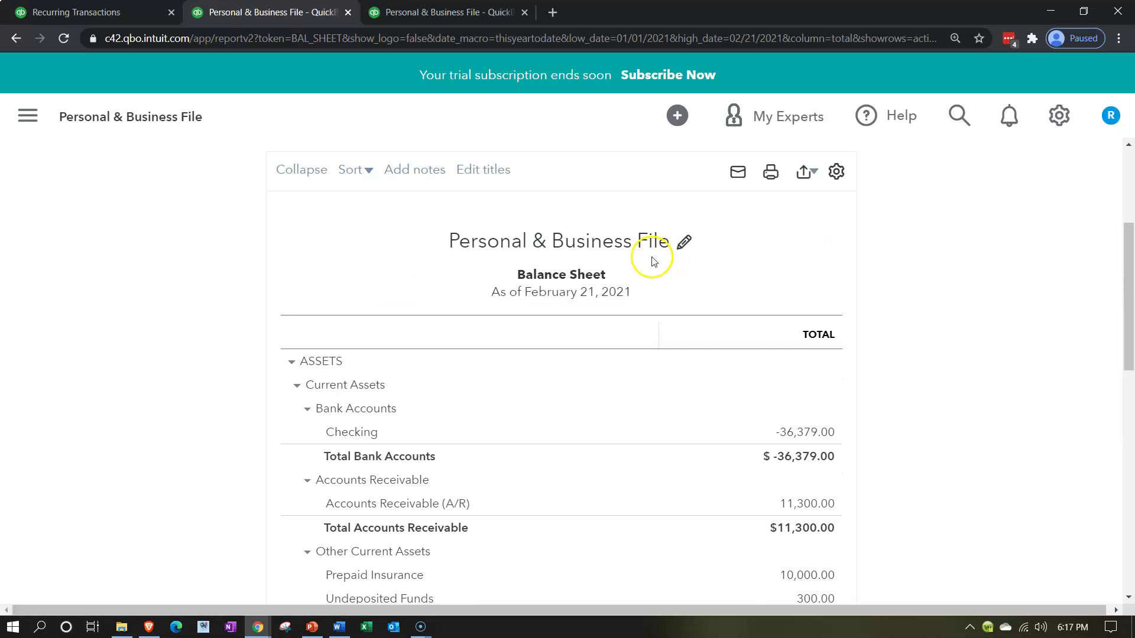
scroll(653, 260, up, 4)
click(465, 257)
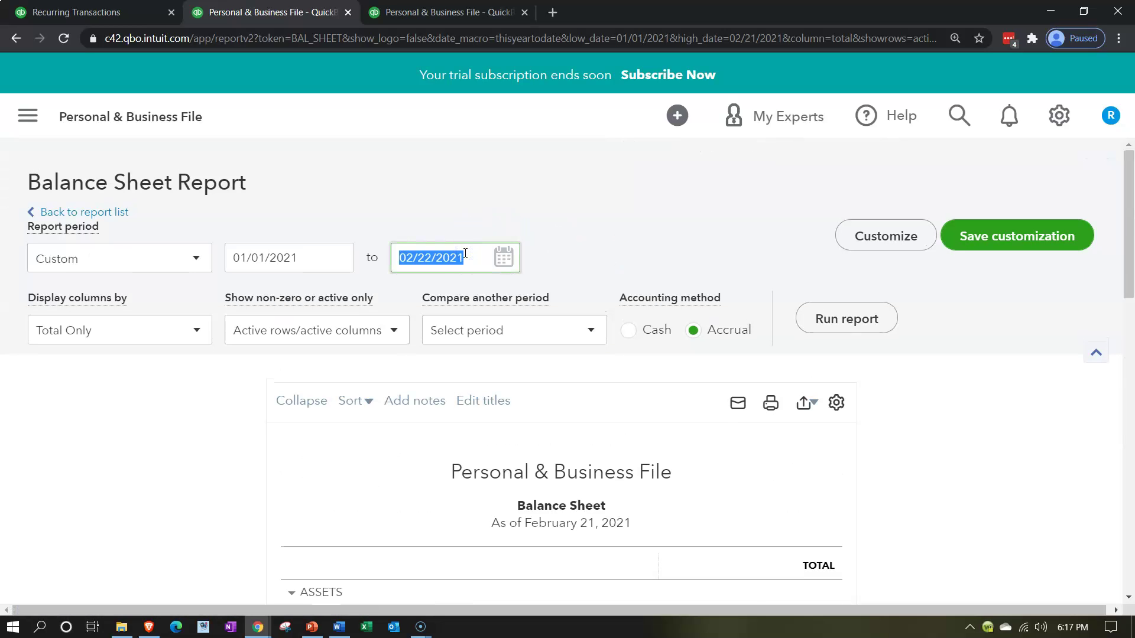
click(850, 327)
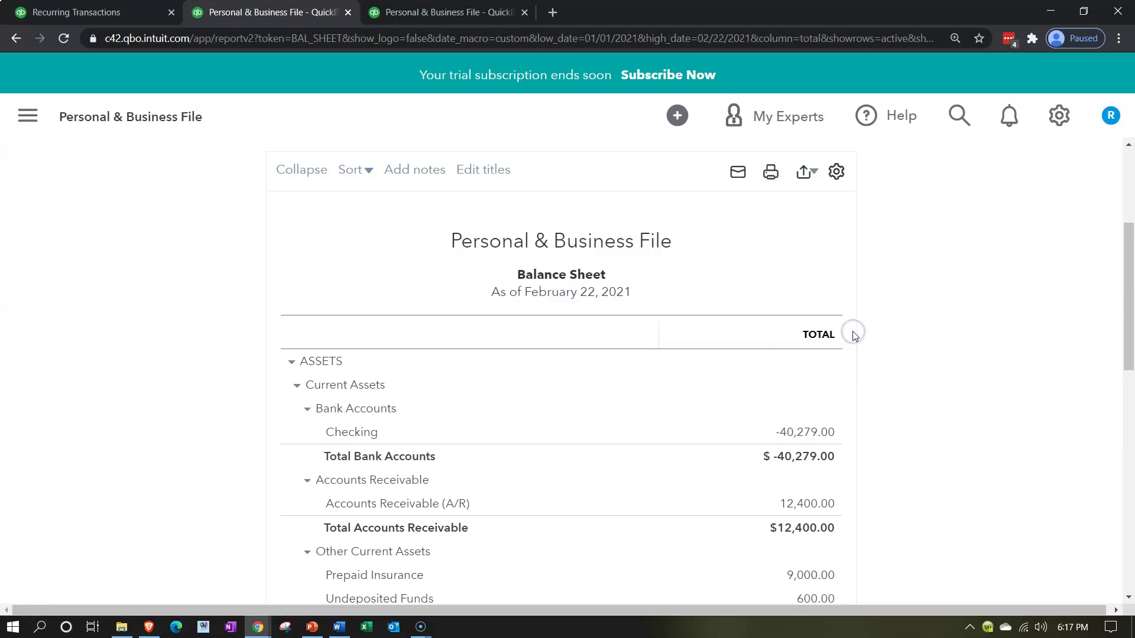
Drill down into Accumulated Depreciation to review its journal entries through 02/22/2021, and return to the Balance Sheet summary.
scroll(853, 334, down, 3)
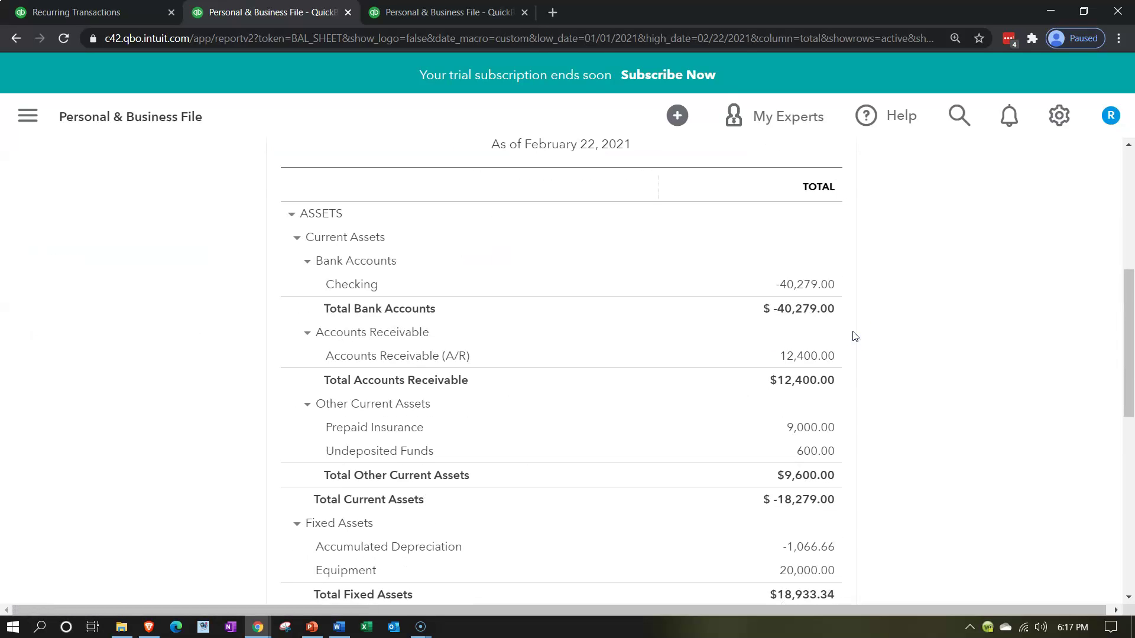
scroll(856, 336, down, 4)
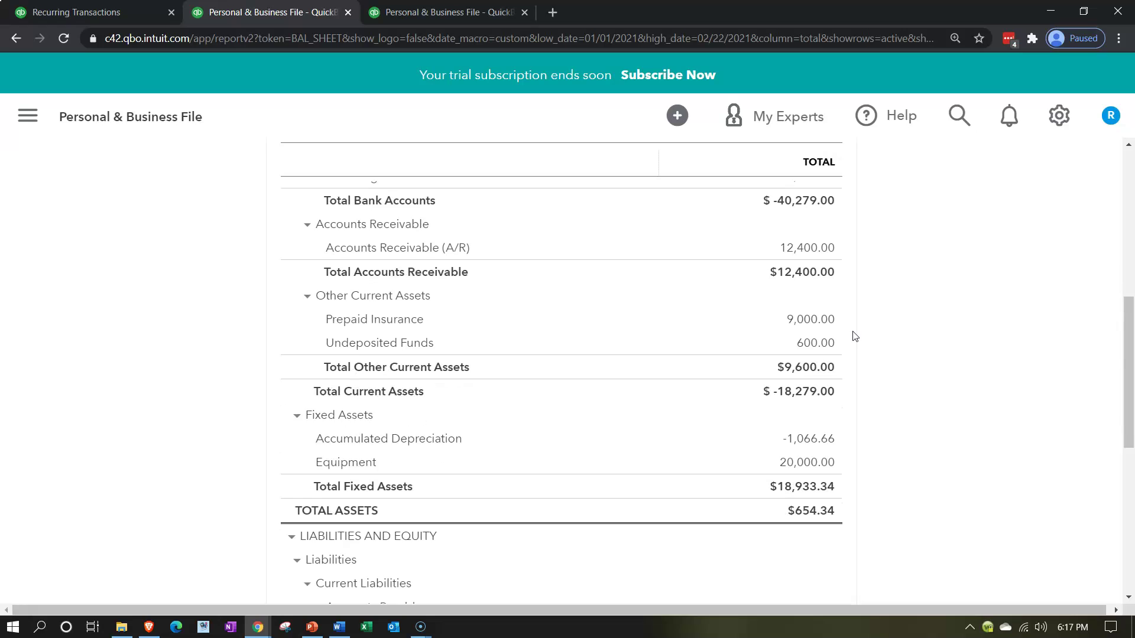
click(825, 365)
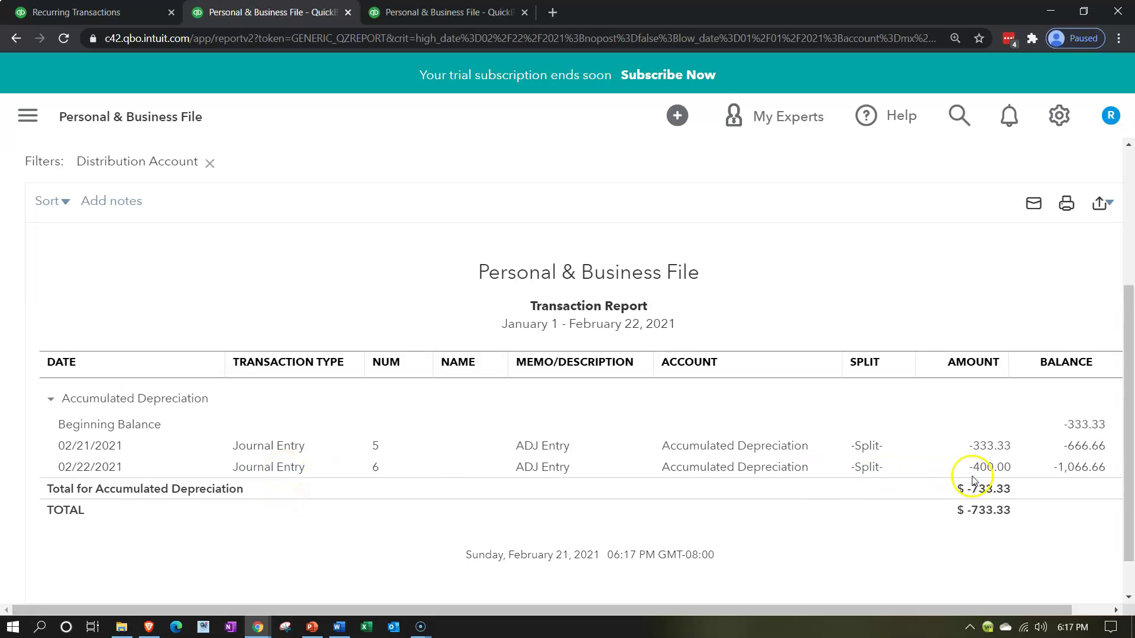
scroll(324, 392, up, 4)
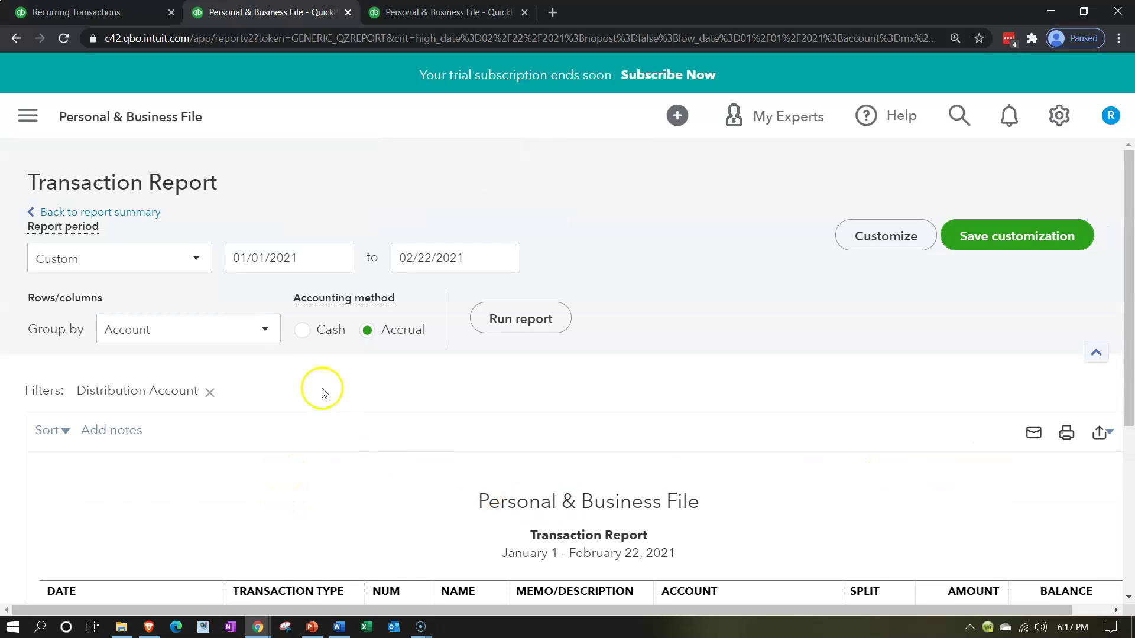
click(127, 213)
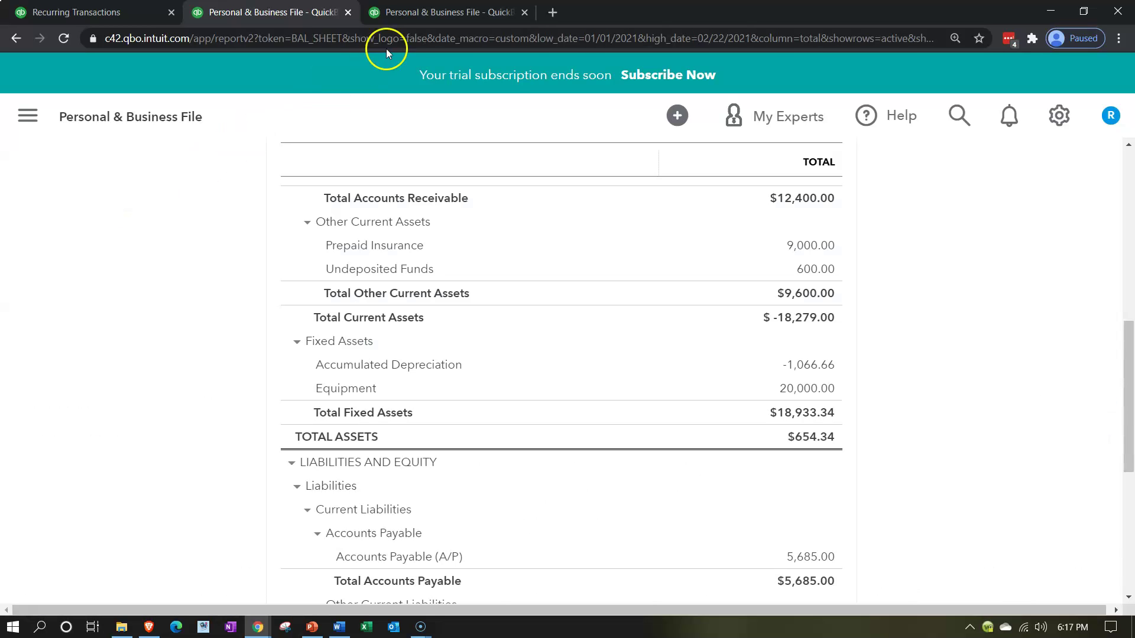
Set the end date of the Profit and Loss report in the third browser tab to 02/22/2021 and run it.
click(435, 14)
scroll(514, 339, up, 4)
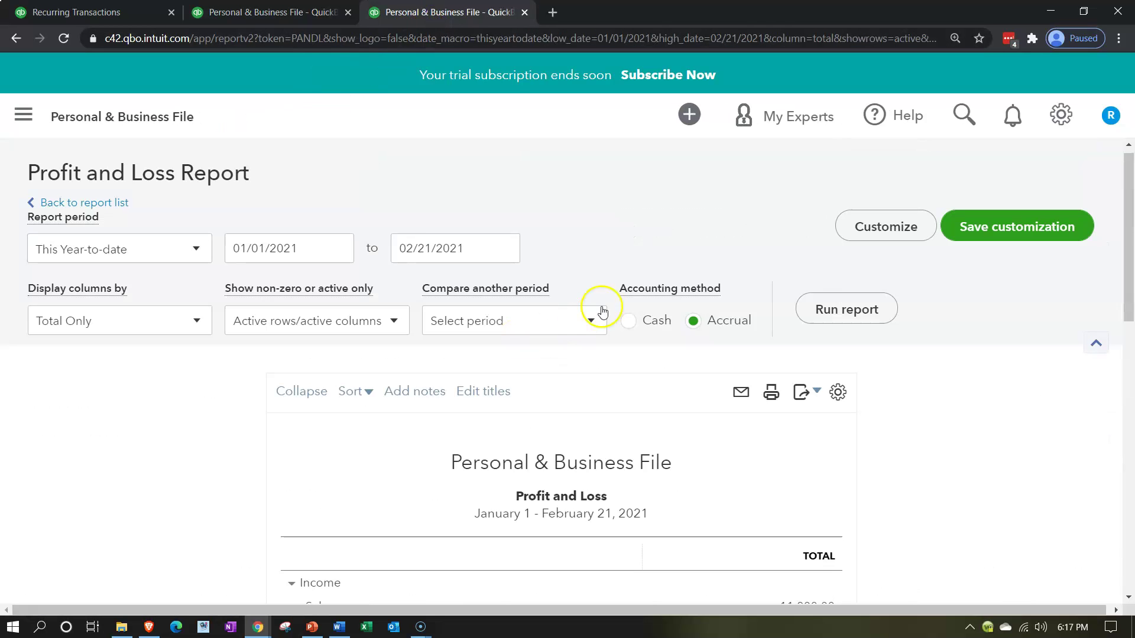
click(500, 248)
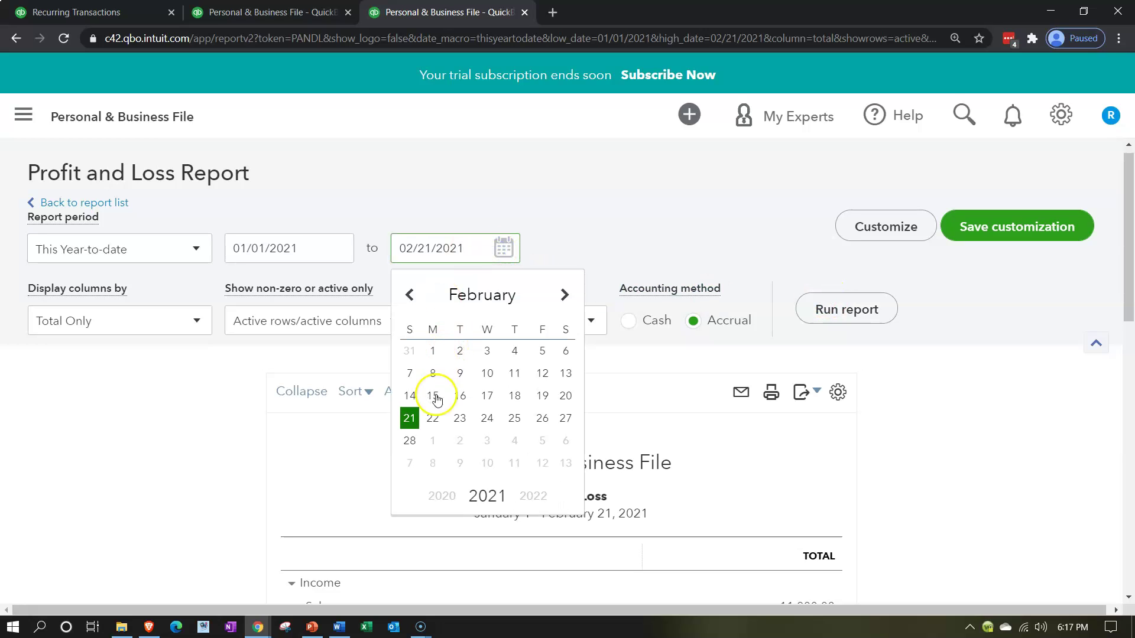
click(433, 417)
click(826, 325)
Drill down into Depreciation Expense to review its journal entries through 02/22/2021, and return to the Profit and Loss summary.
scroll(822, 319, down, 4)
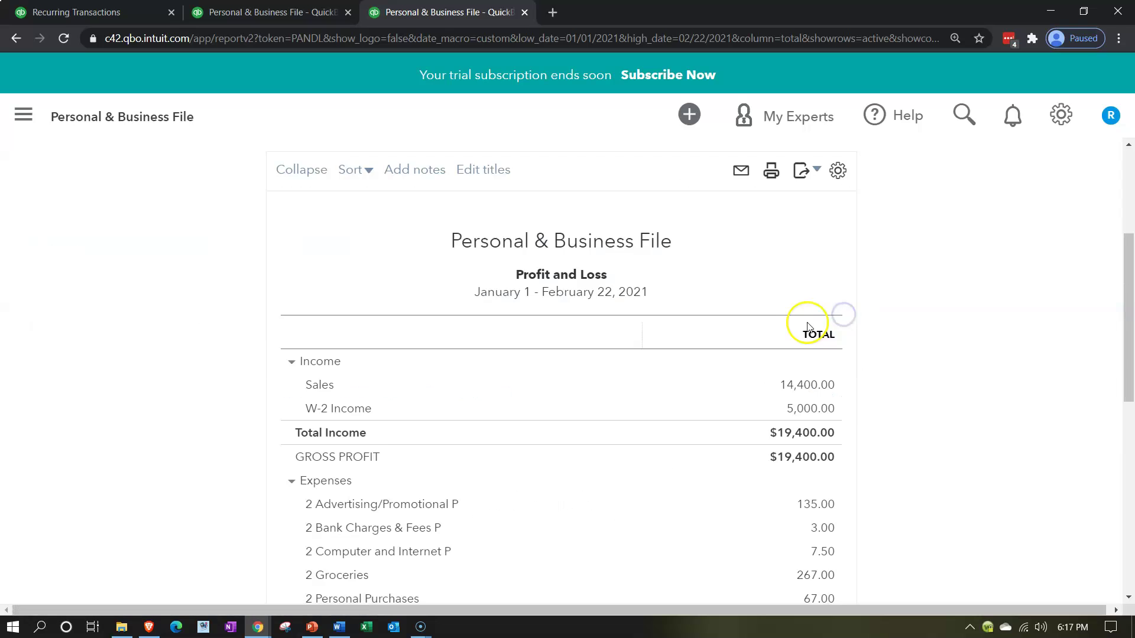
scroll(721, 367, down, 5)
click(824, 391)
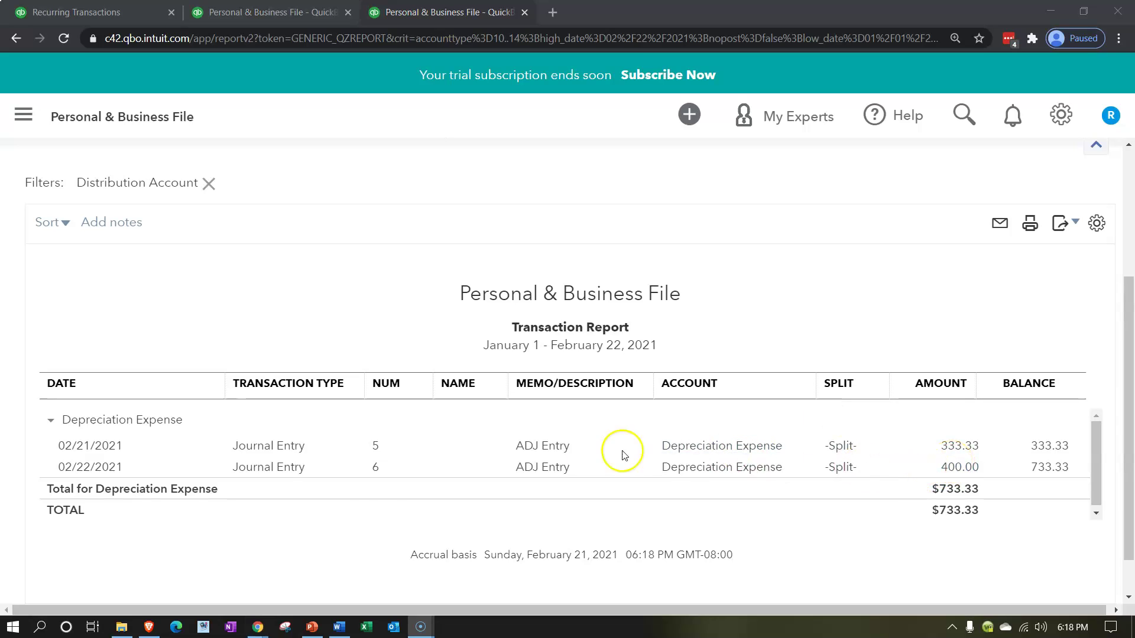
scroll(338, 467, up, 4)
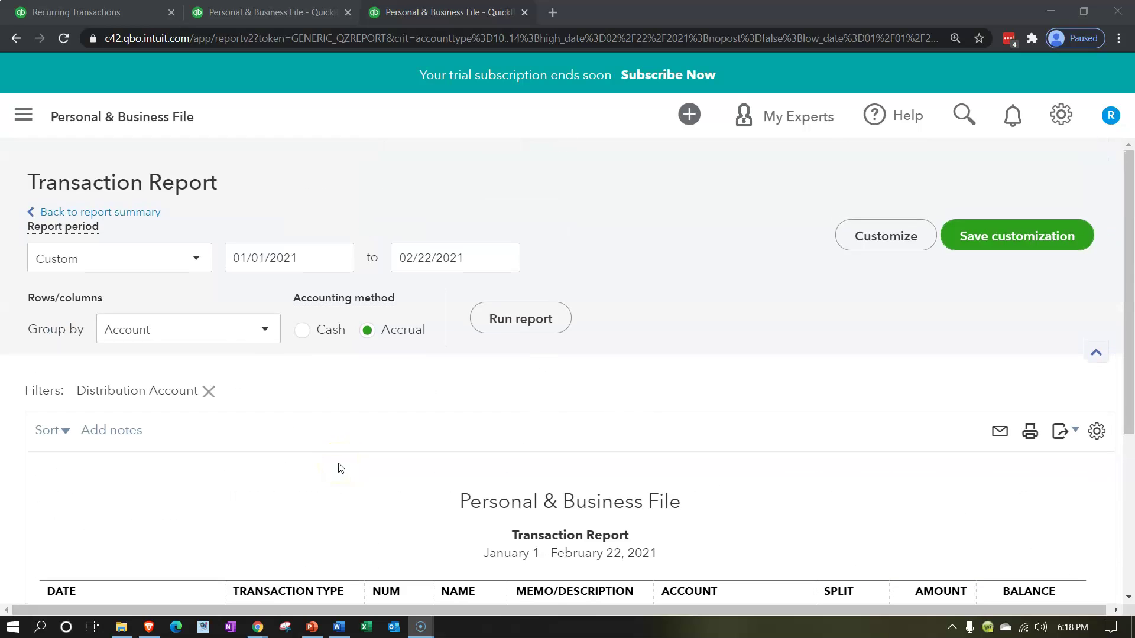
click(138, 213)
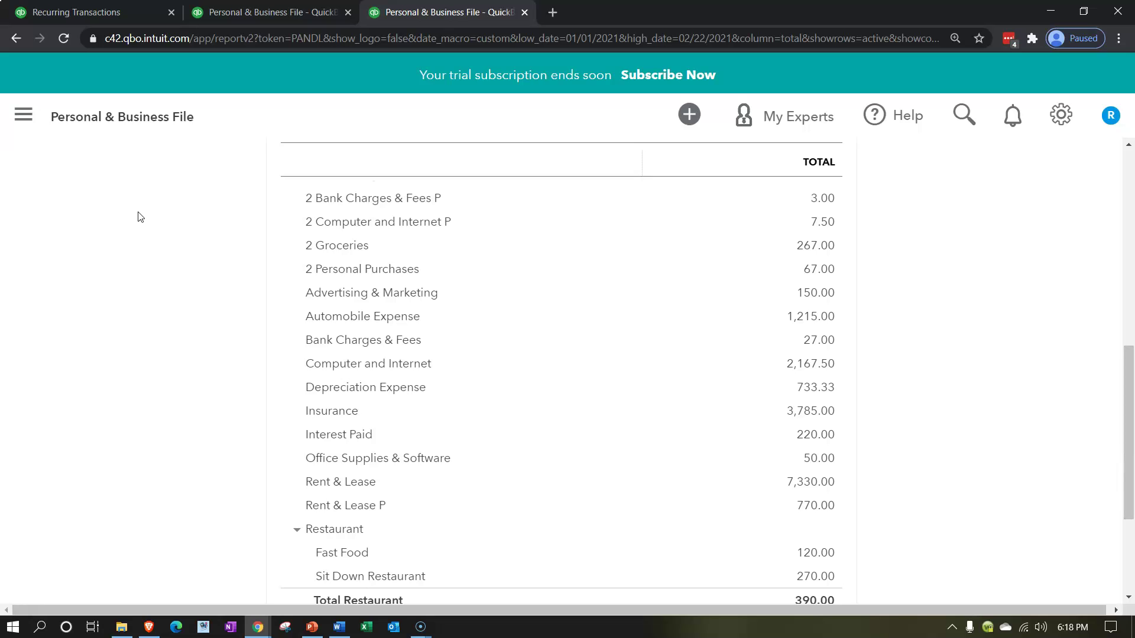
scroll(140, 216, up, 3)
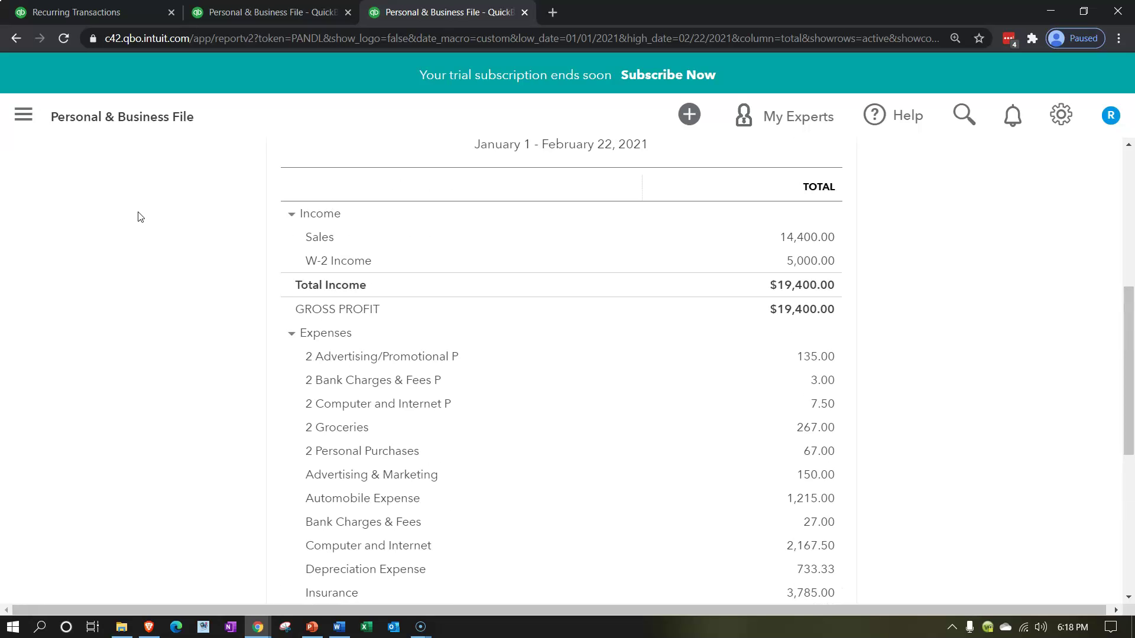